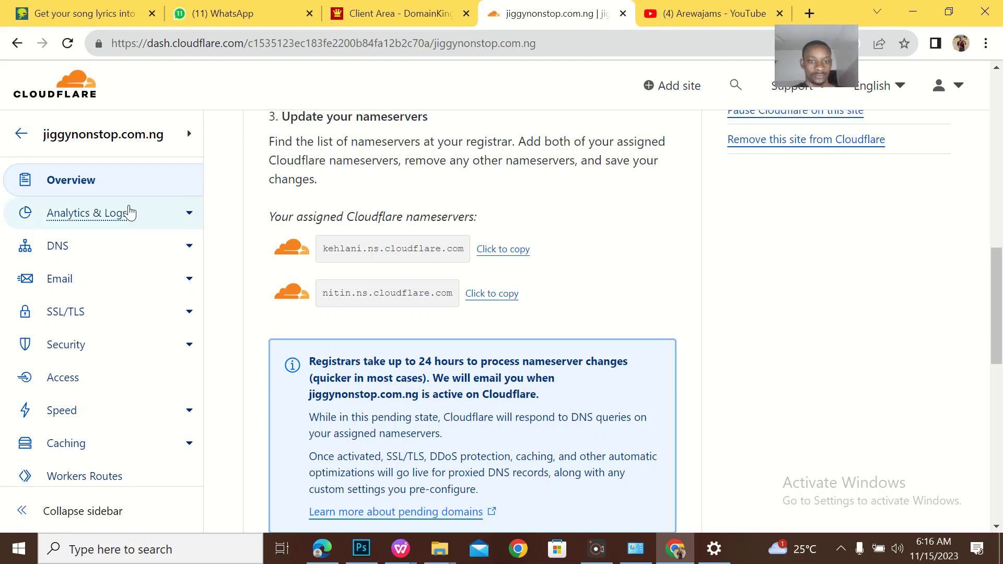
Open the jiggynonstop.com.ng site overview to see its assigned Cloudflare nameservers
left_click(23, 137)
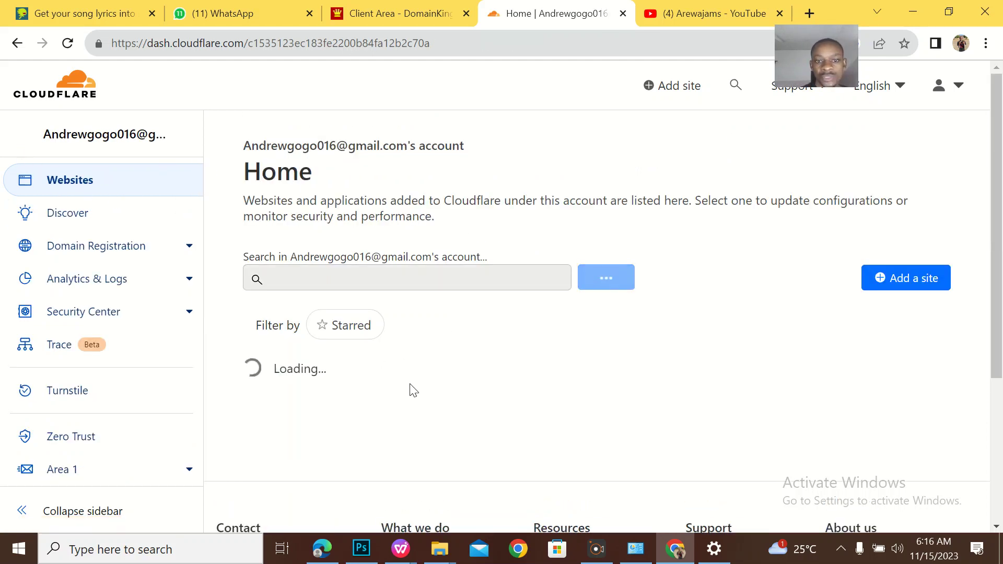
scroll(595, 462, "down", 2)
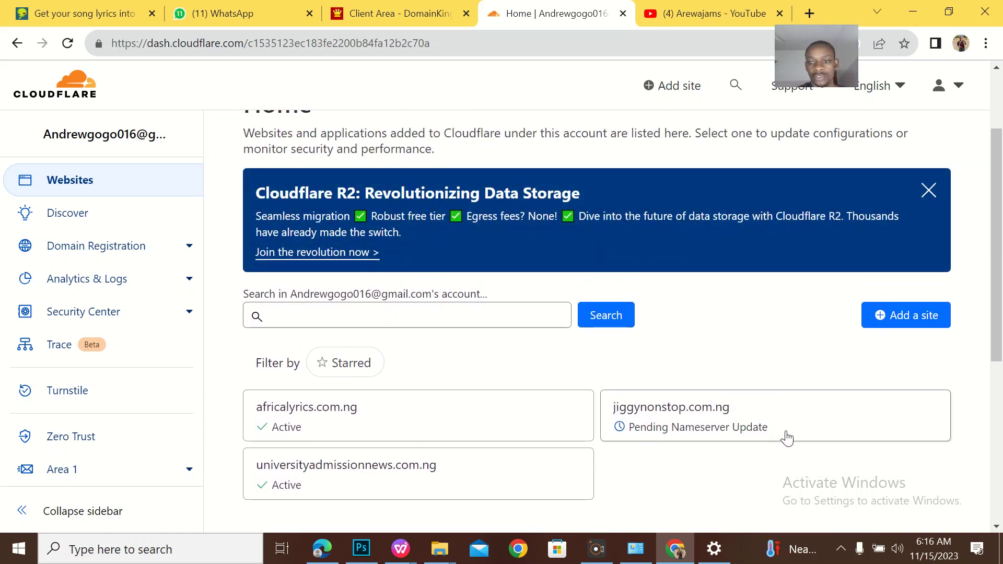
left_click(791, 420)
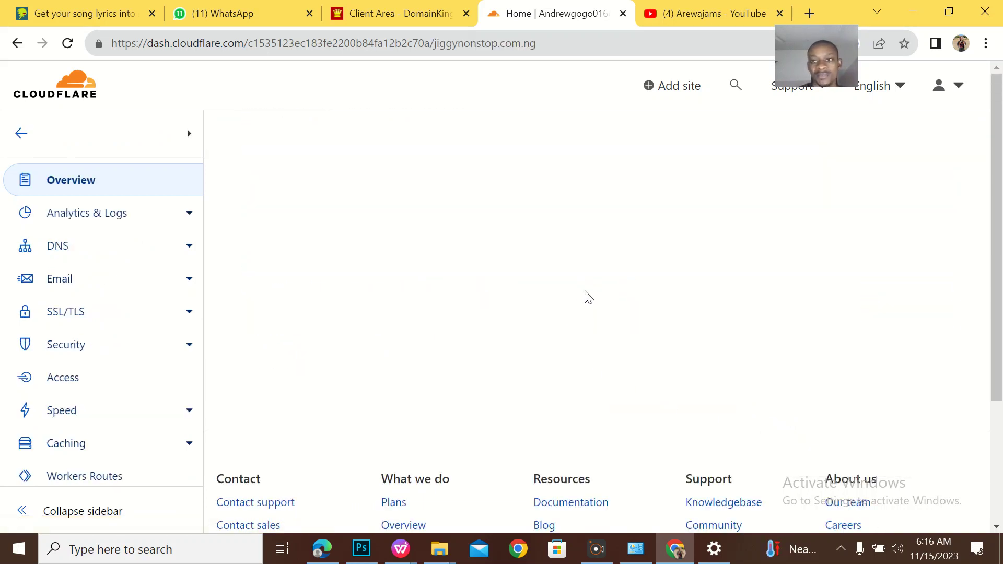
scroll(586, 296, "down", 2)
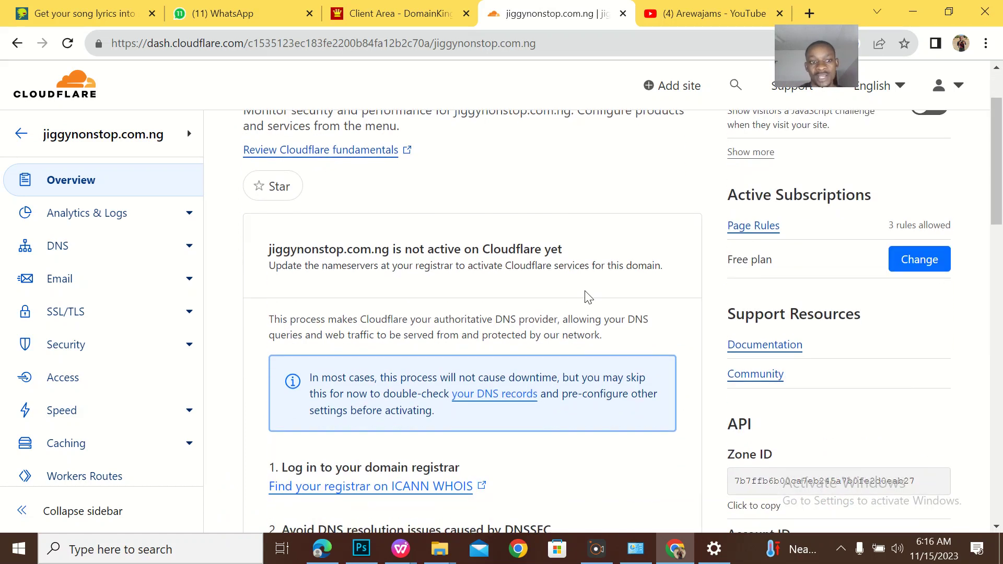
scroll(373, 176, "up", 2)
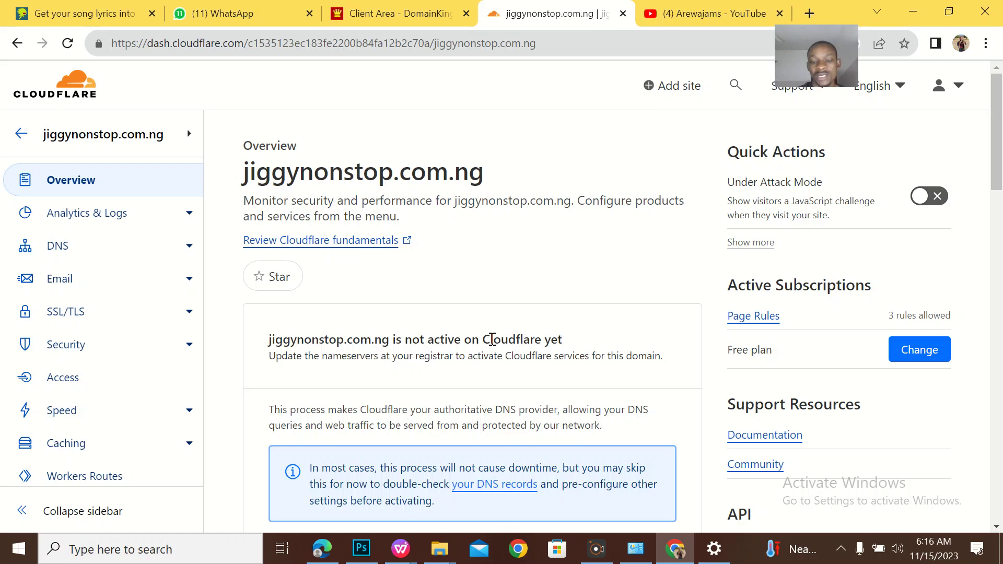
scroll(492, 340, "down", 8)
scroll(490, 337, "down", 2)
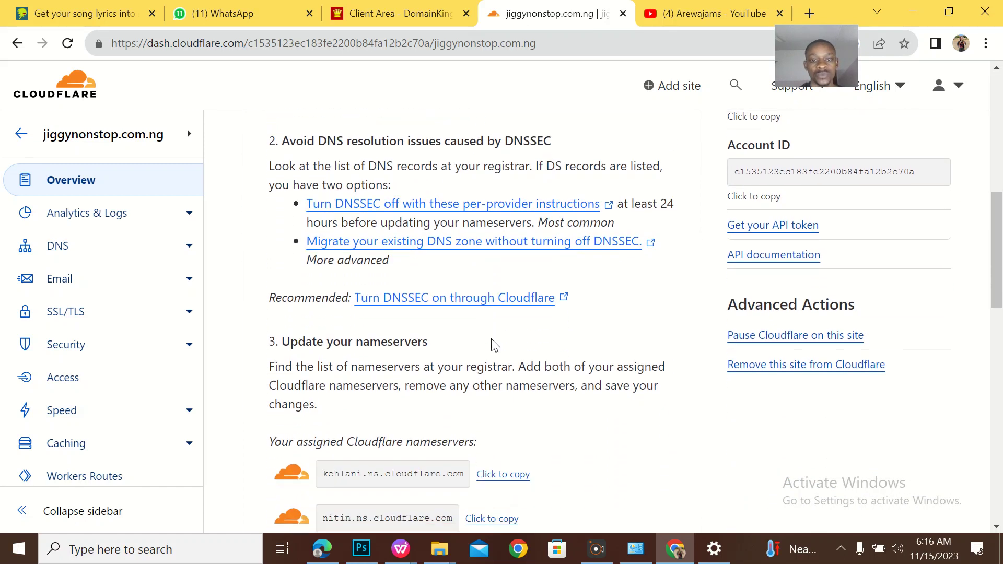
scroll(493, 343, "down", 2)
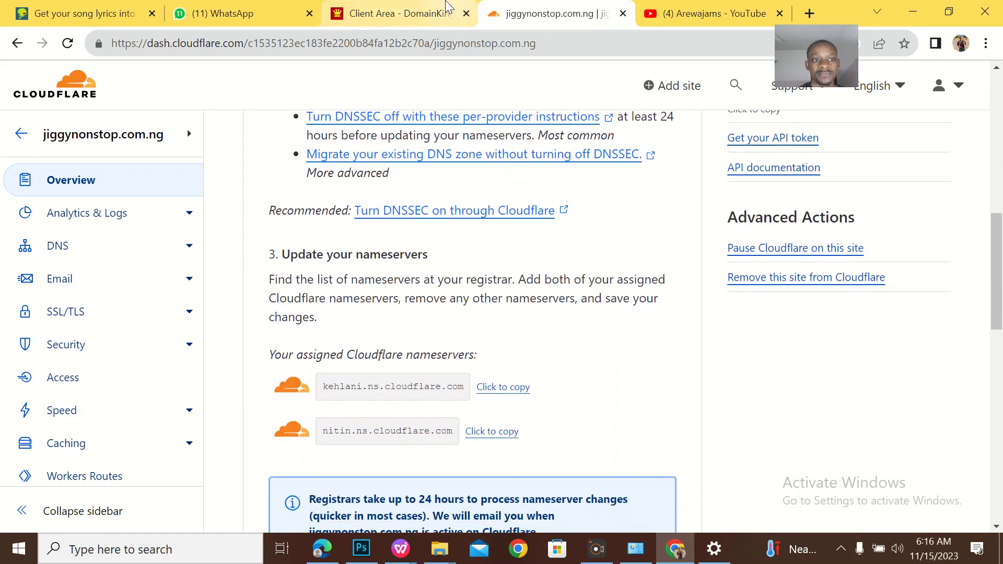
Replace DomainKing's first nameserver hunts.ns.cloudflare.com with kehlani.ns.cloudflare.com
left_click(412, 12)
scroll(495, 323, "down", 2)
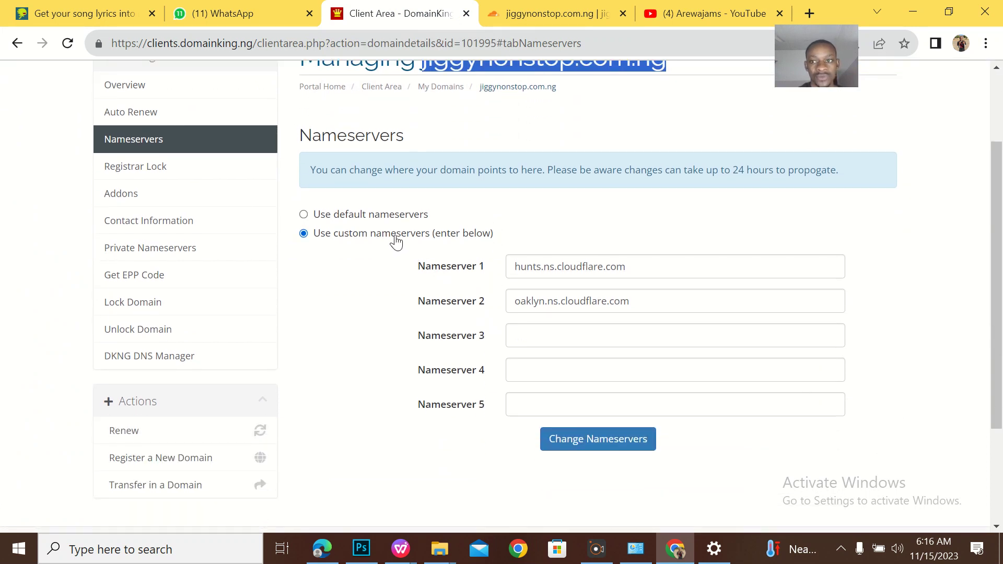
left_click(578, 264)
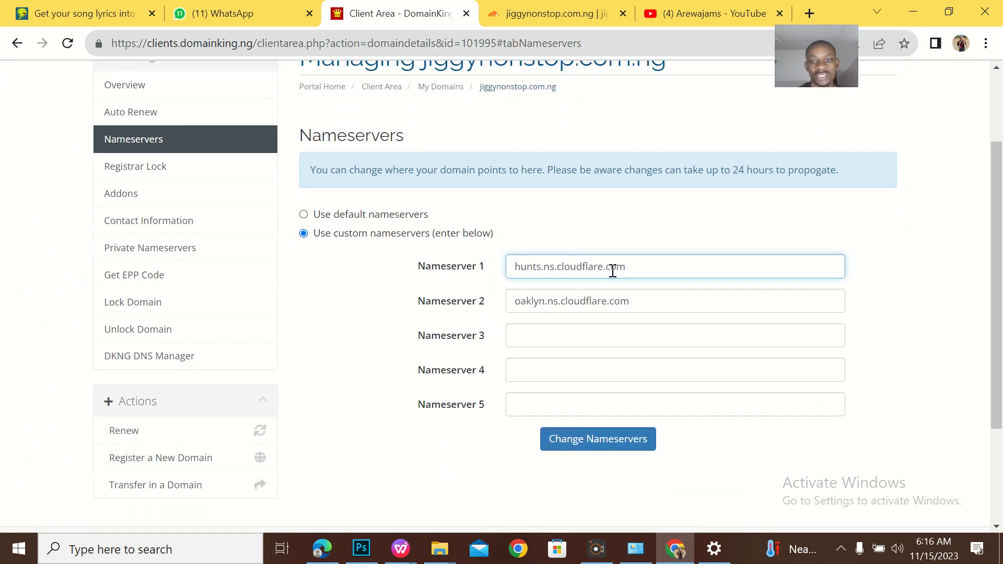
left_click_drag(624, 267, 499, 262)
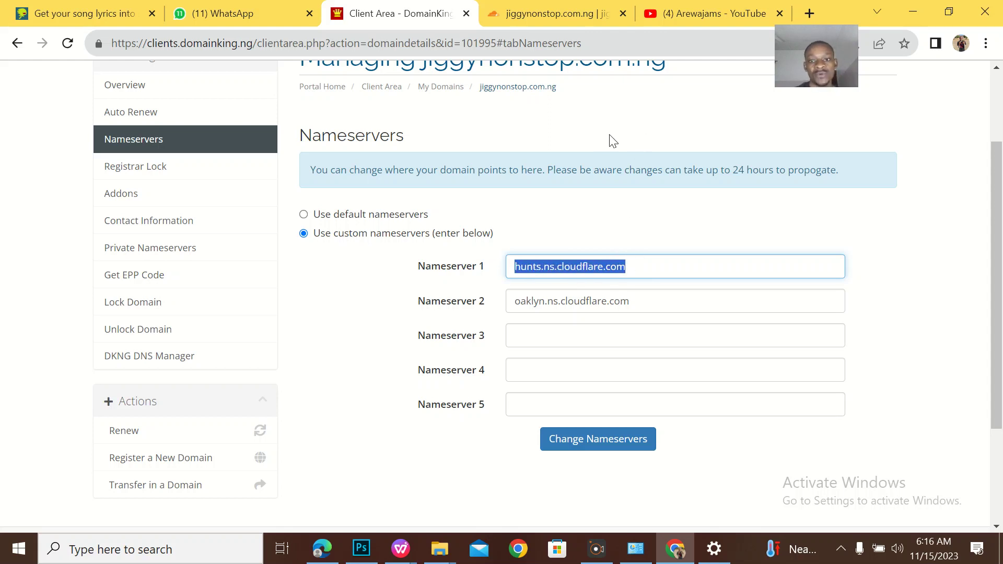
left_click(520, 7)
scroll(572, 387, "down", 3)
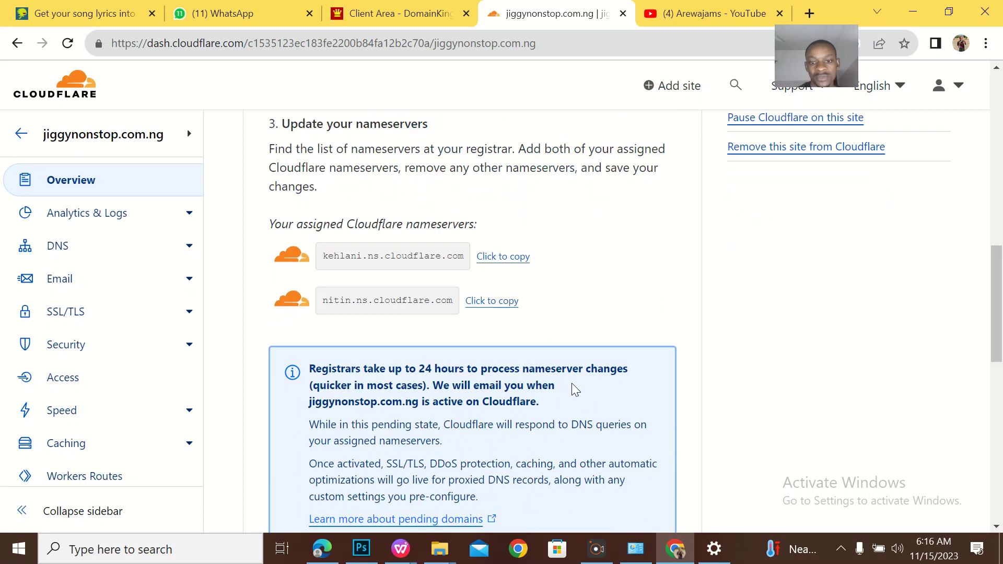
left_click(510, 245)
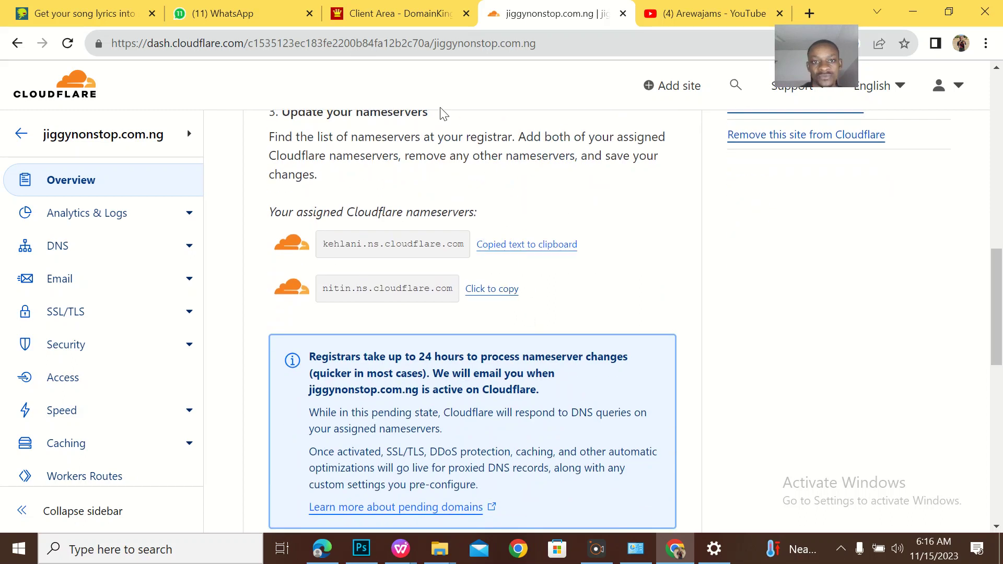
key("ctrl+shift+Tab")
type("kehlani.ns.cloudflare.com")
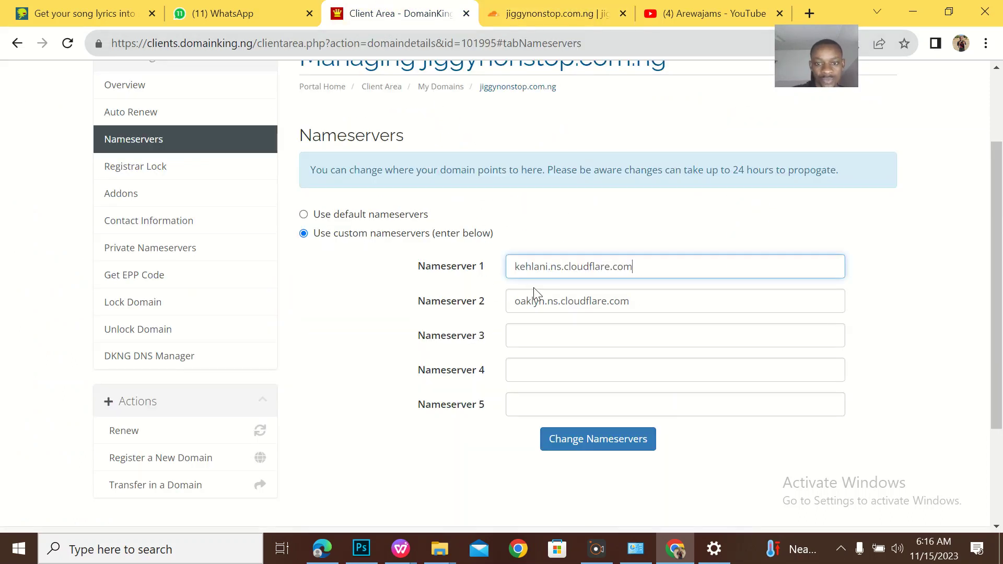
Replace the second nameserver oaklyn.ns.cloudflare.com with nitin.ns.cloudflare.com and save the nameservers
left_click(522, 13)
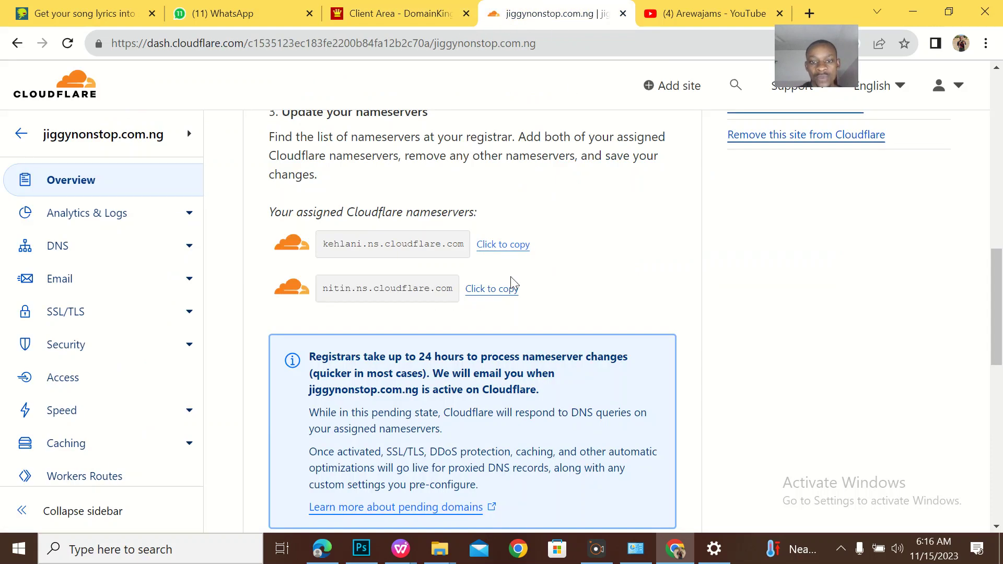
left_click(491, 290)
left_click(462, 15)
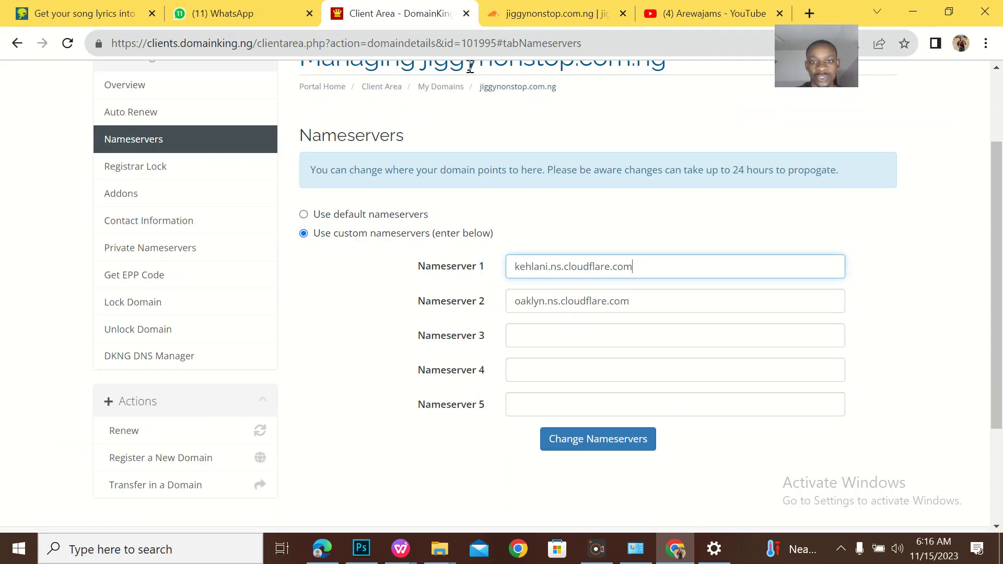
left_click_drag(629, 302, 465, 288)
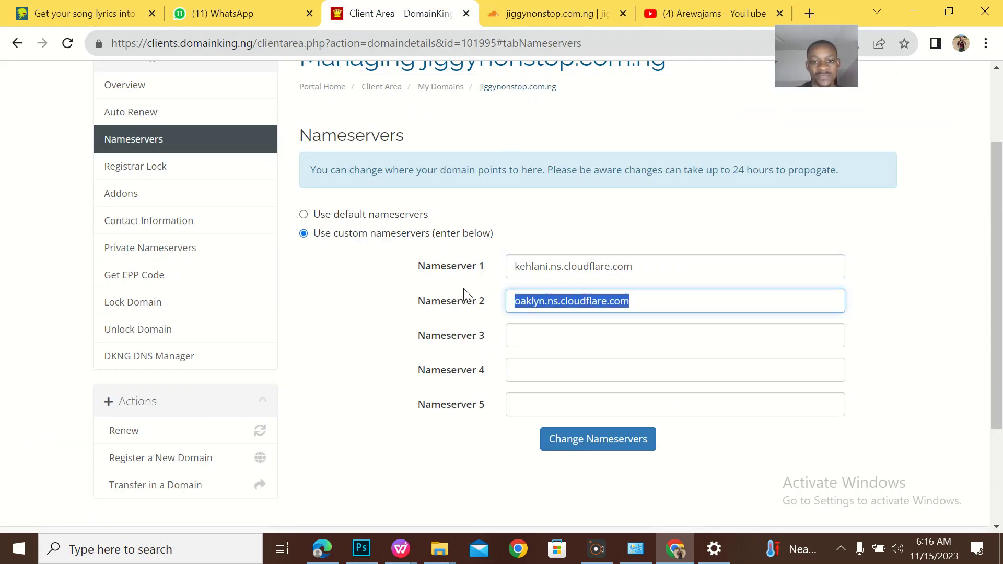
key("ctrl+v")
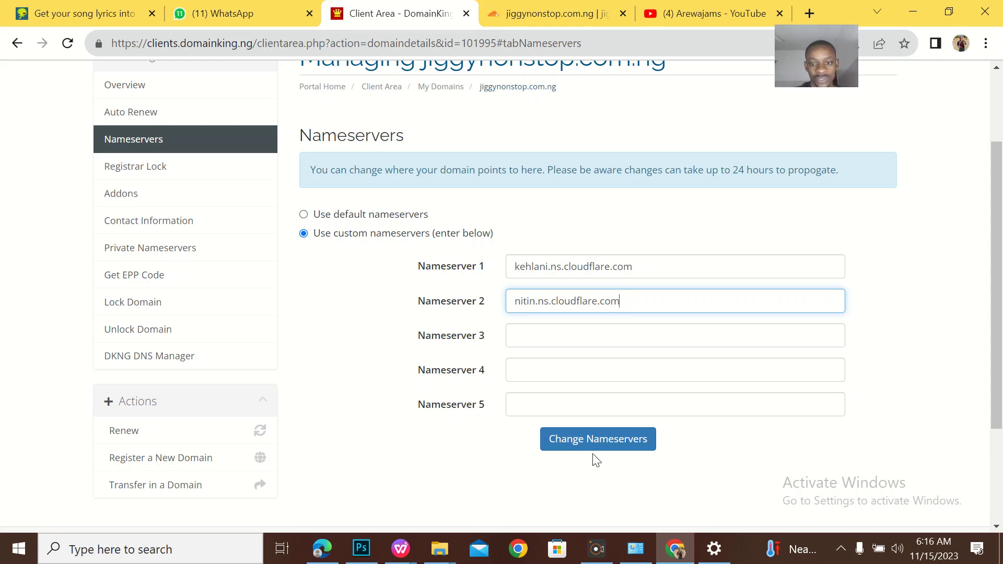
left_click(596, 449)
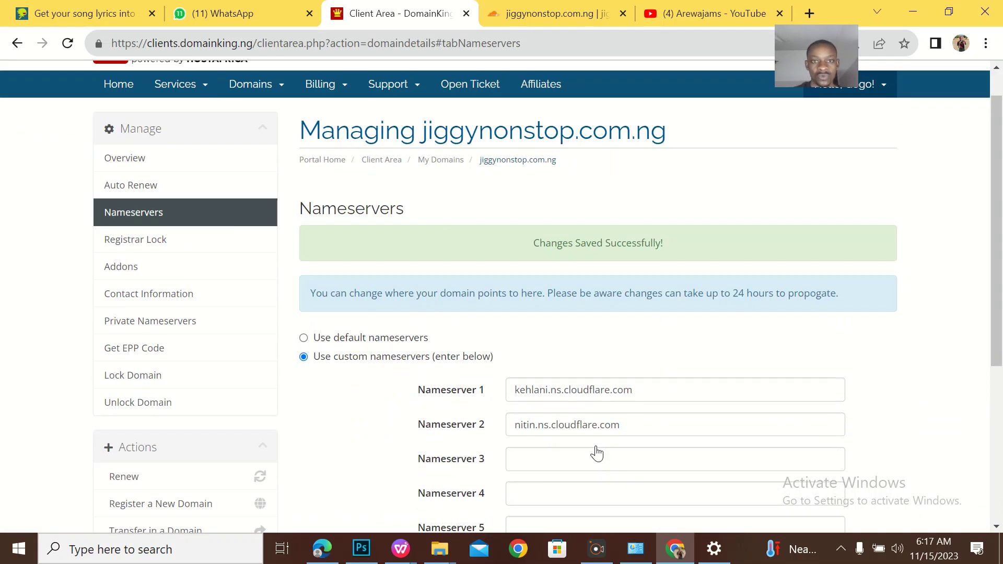
left_click(529, 5)
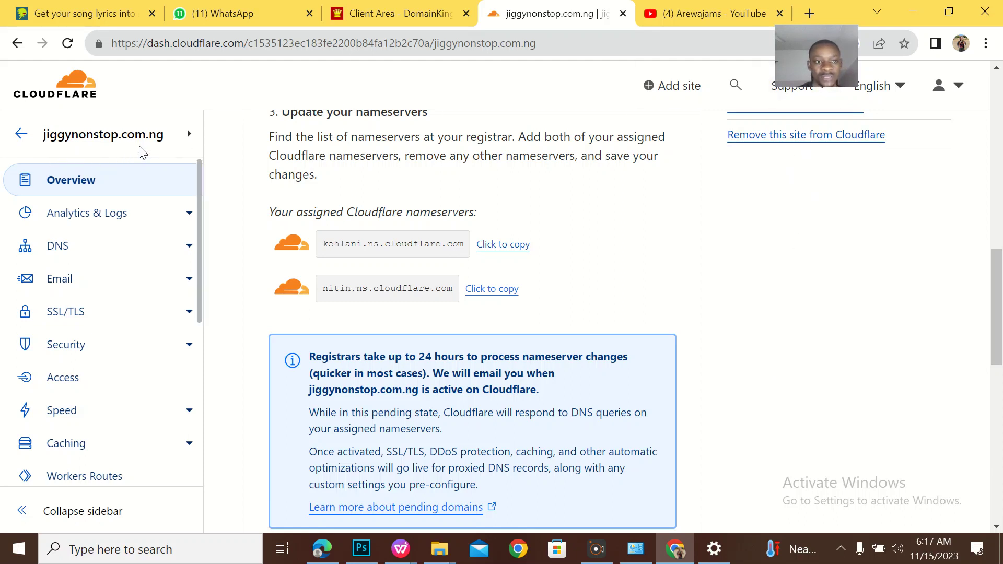
Remove jiggynonstop.com.ng from Cloudflare, leaving africalyrics.com.ng and universityadmissionnews.com.ng active
left_click_drag(163, 135, 39, 127)
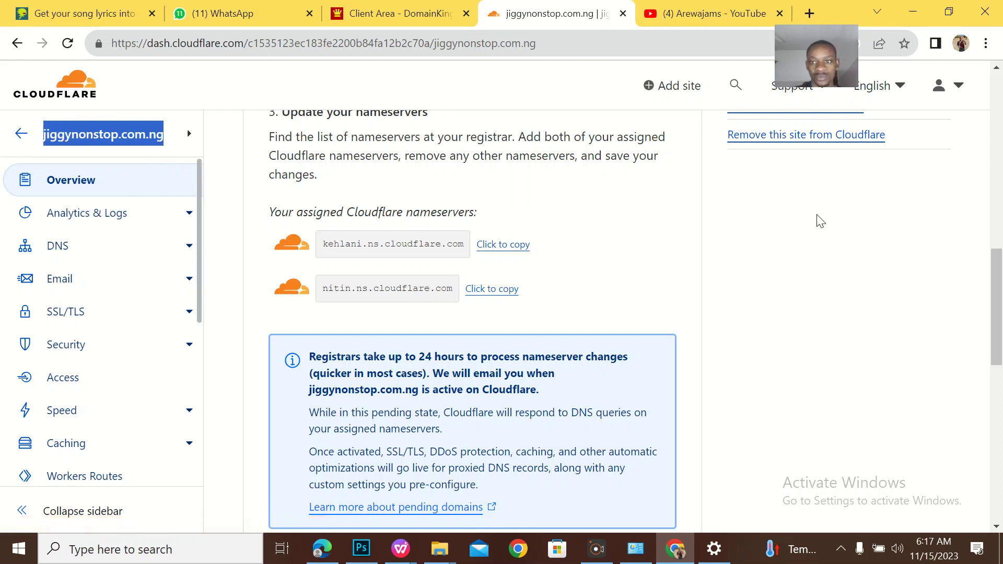
left_click(792, 134)
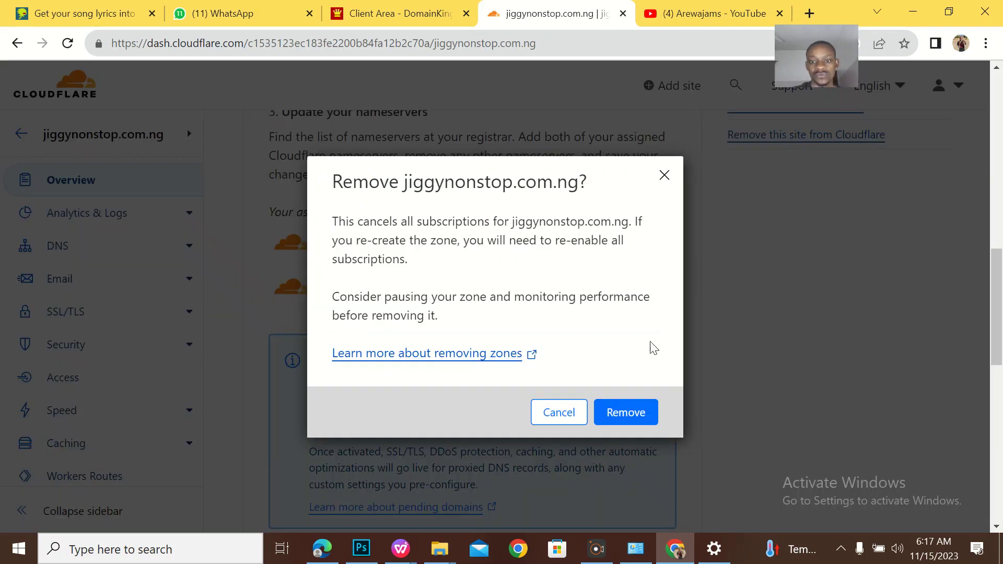
left_click(648, 413)
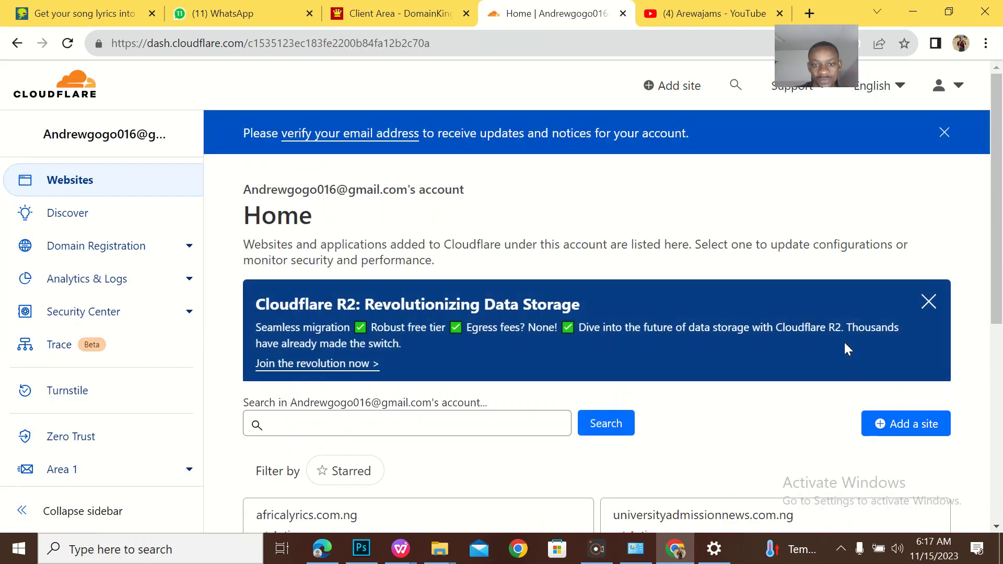
scroll(774, 341, "down", 5)
scroll(868, 282, "up", 3)
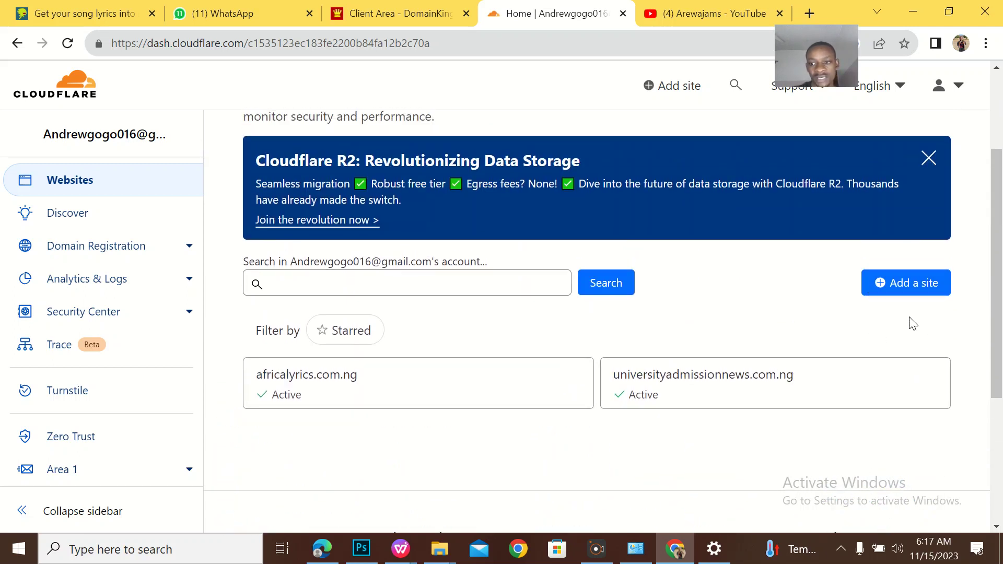
Add a new site and submit the domain jiggynonstop.com.ng
left_click(910, 285)
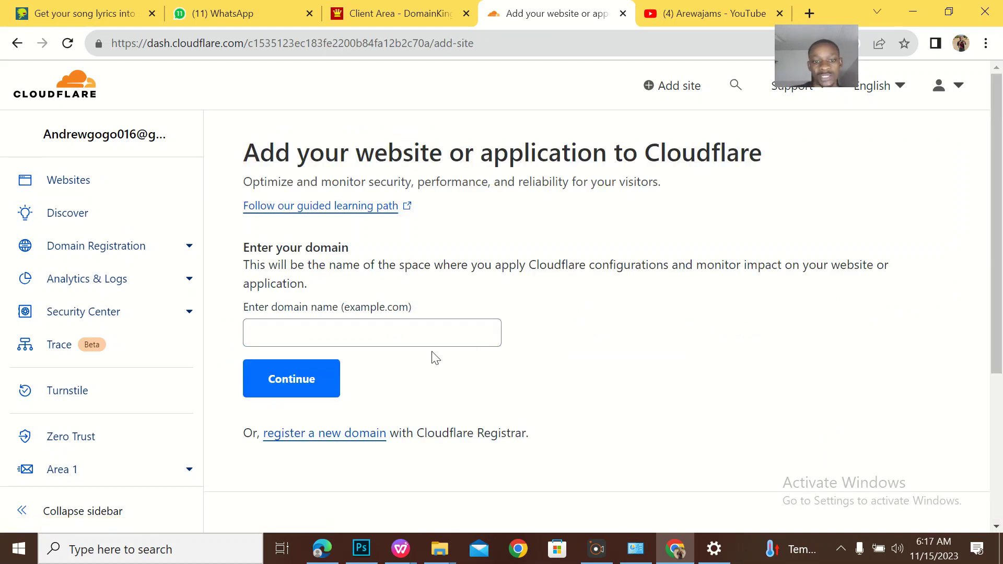
left_click(348, 338)
left_click(364, 370)
left_click(317, 372)
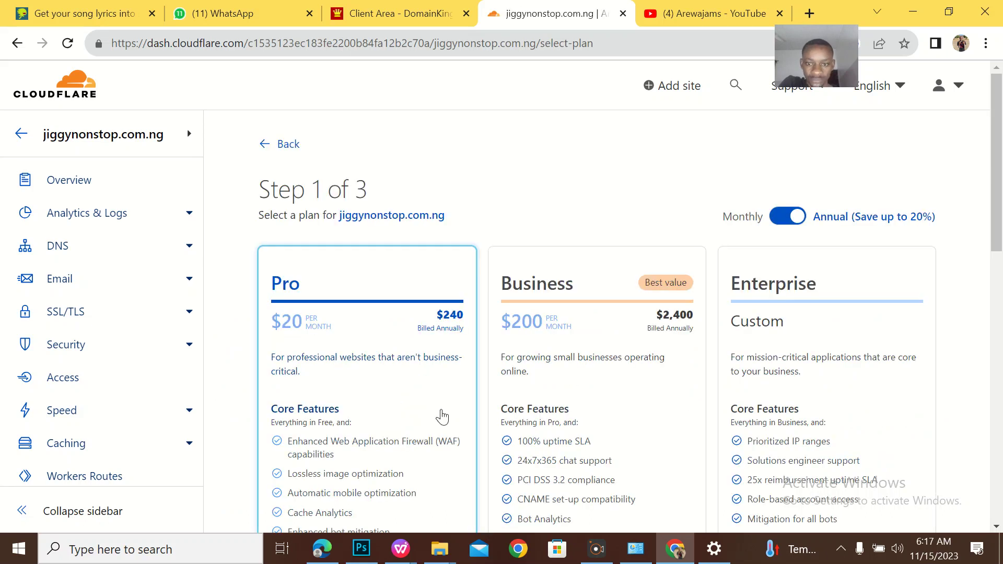
Select the Free plan and continue to the DNS record scan
scroll(441, 417, "down", 4)
scroll(497, 235, "down", 3)
scroll(634, 264, "down", 3)
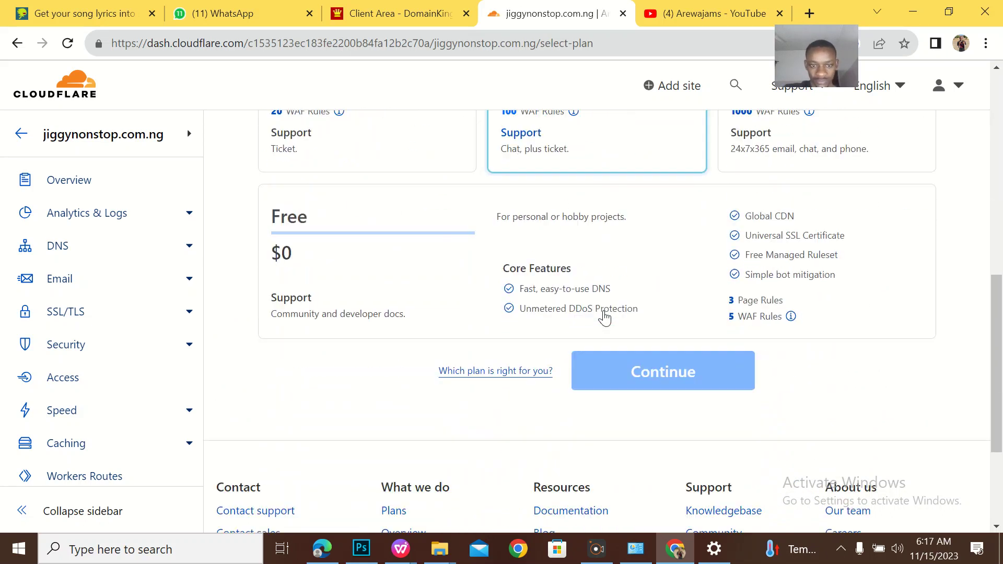
left_click(655, 301)
left_click(657, 369)
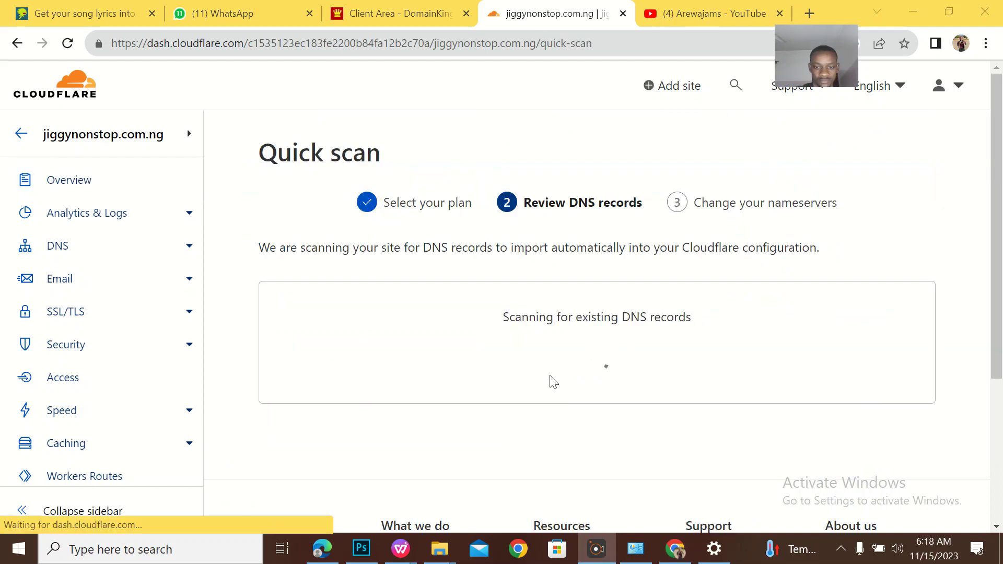
scroll(546, 373, "down", 3)
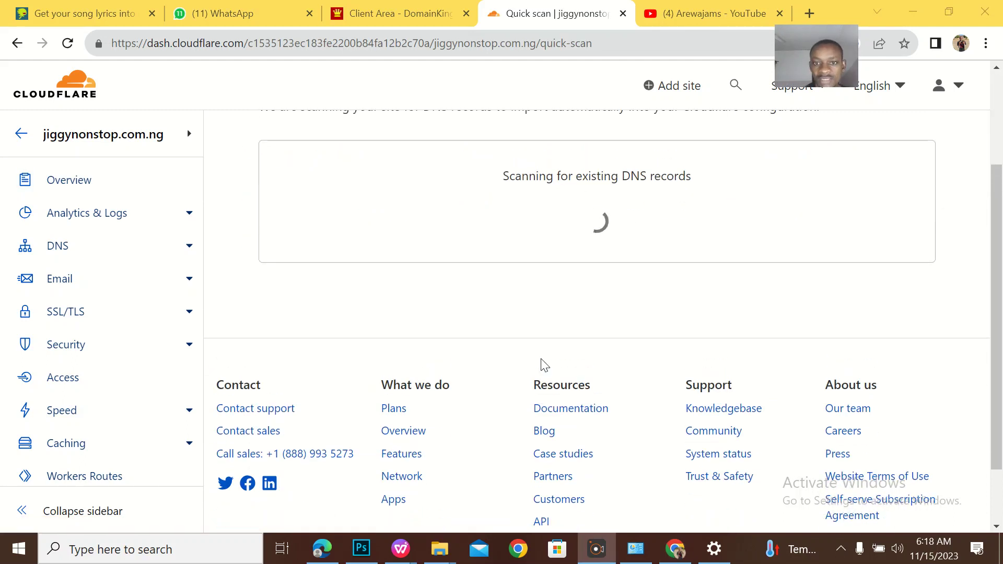
scroll(543, 363, "up", 1)
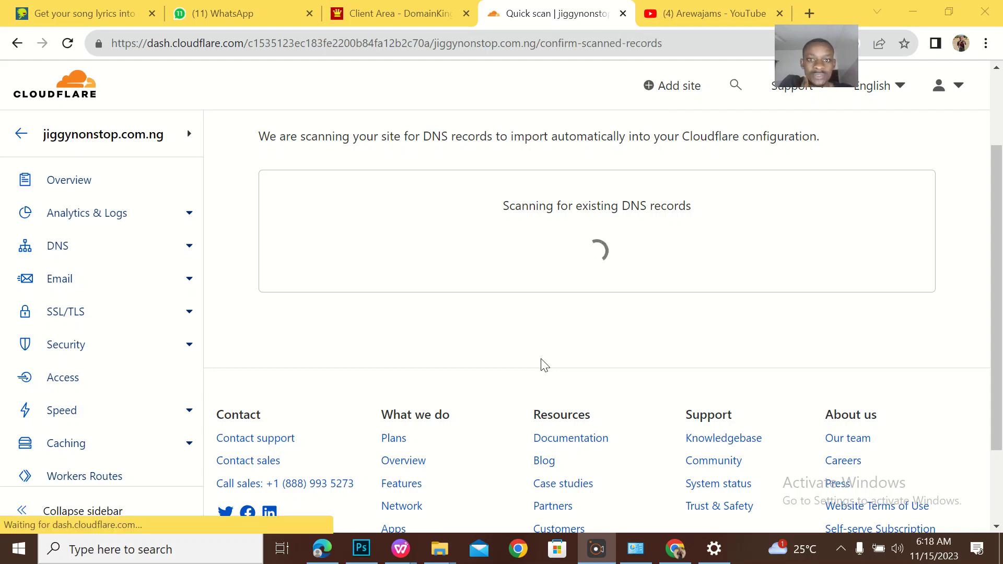
scroll(543, 364, "down", 1)
scroll(543, 363, "down", 5)
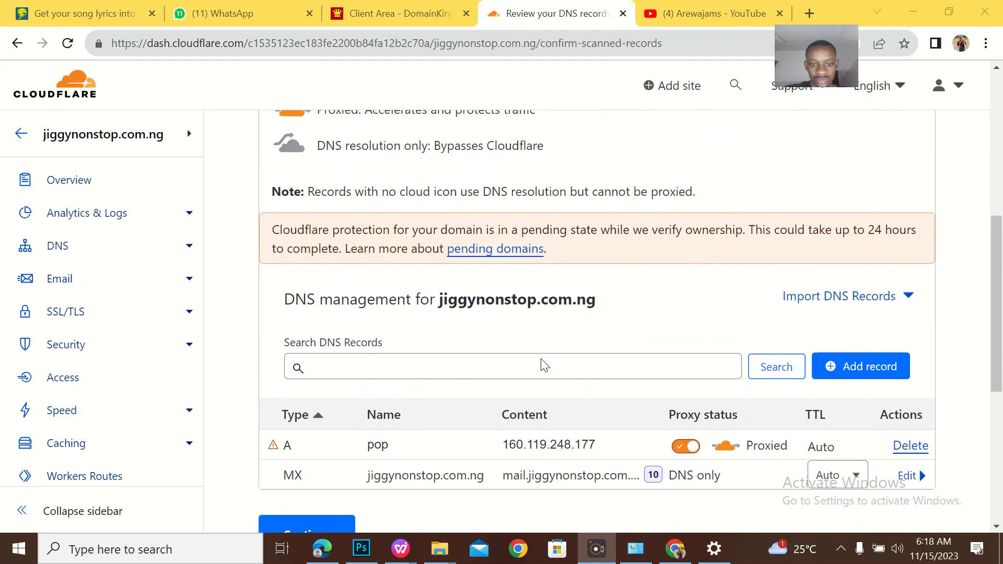
scroll(544, 364, "down", 1)
scroll(543, 364, "up", 2)
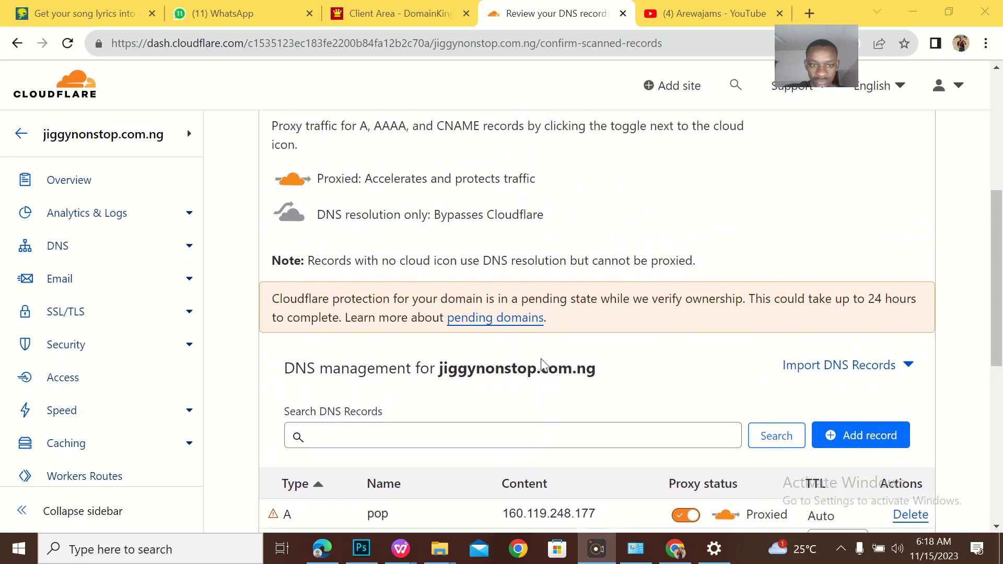
scroll(543, 363, "up", 1)
scroll(542, 363, "up", 5)
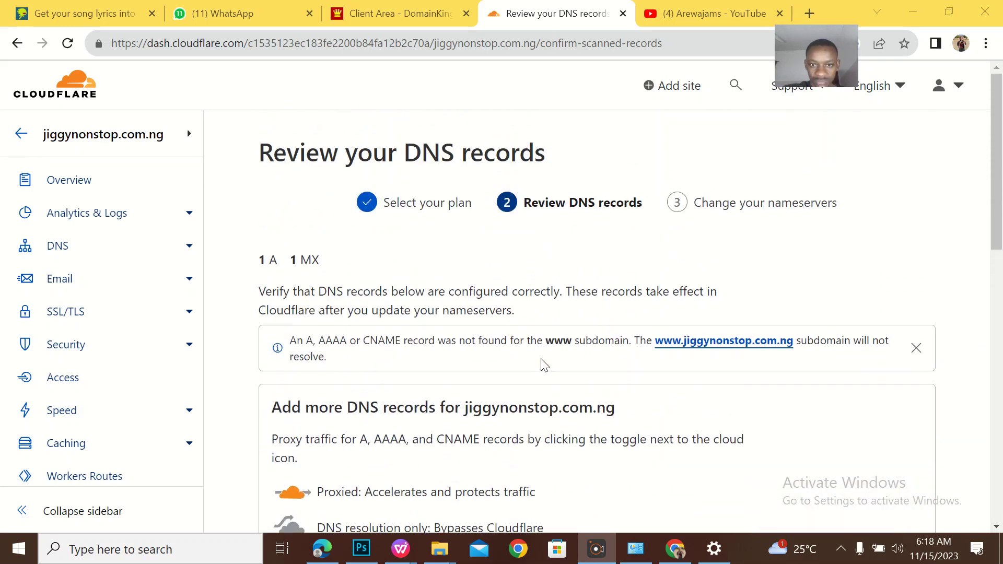
scroll(543, 364, "down", 1)
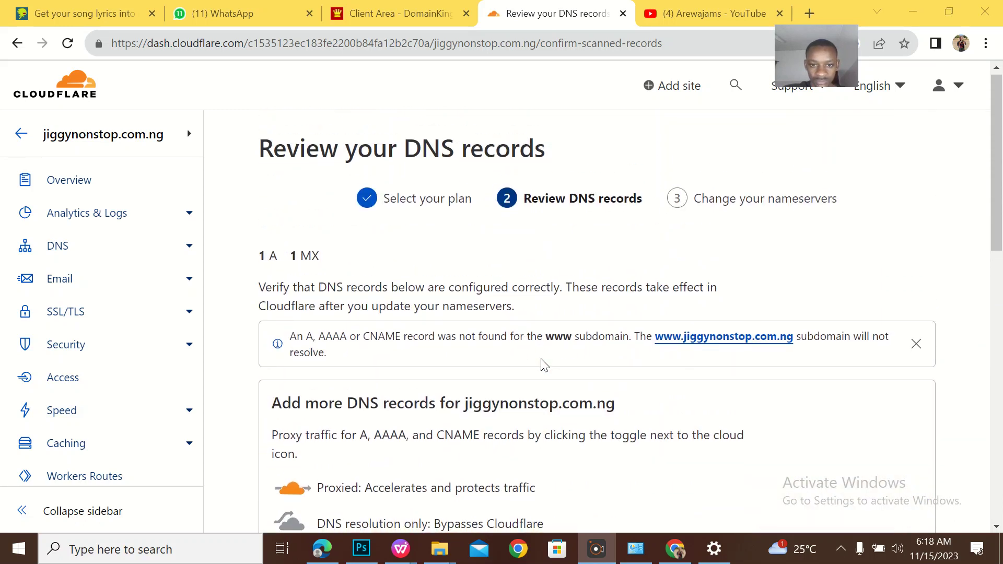
scroll(543, 364, "down", 1)
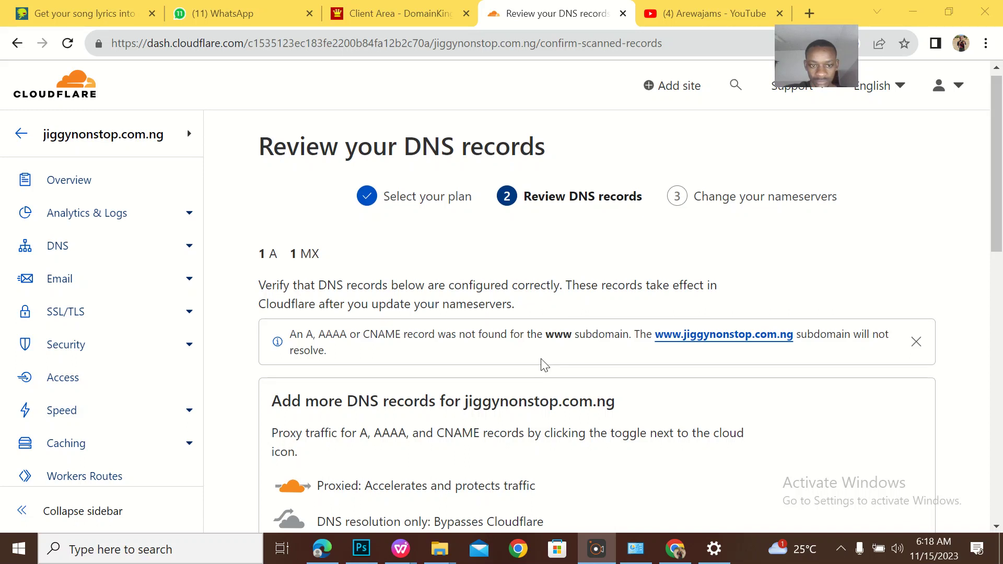
scroll(543, 364, "down", 1)
scroll(541, 364, "down", 1)
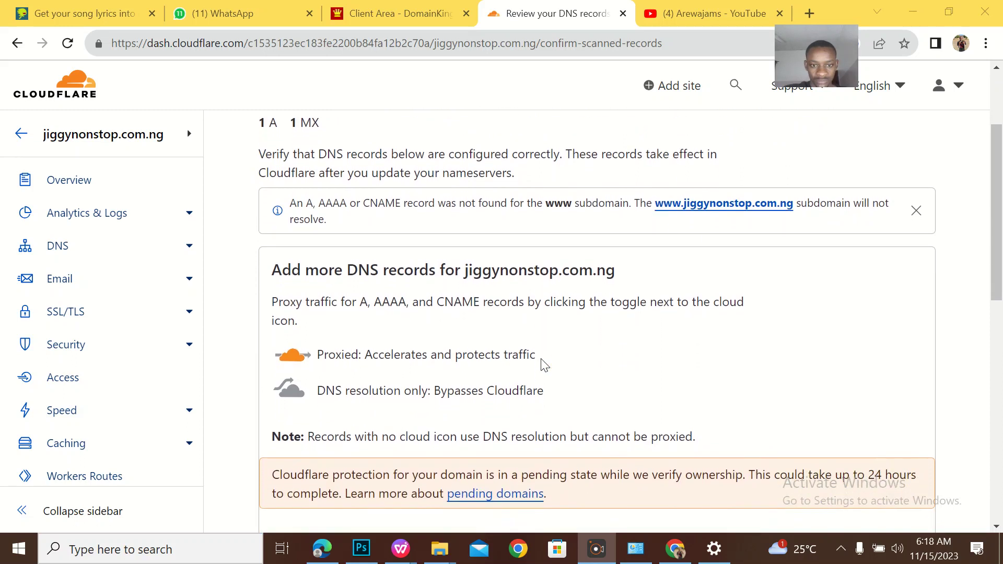
scroll(543, 364, "down", 1)
scroll(543, 364, "up", 1)
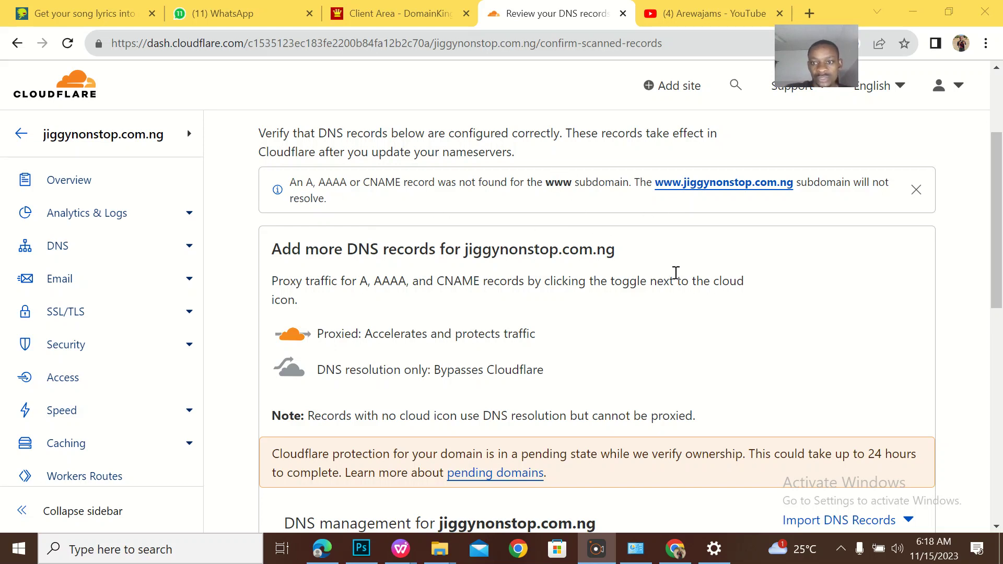
scroll(687, 348, "down", 1)
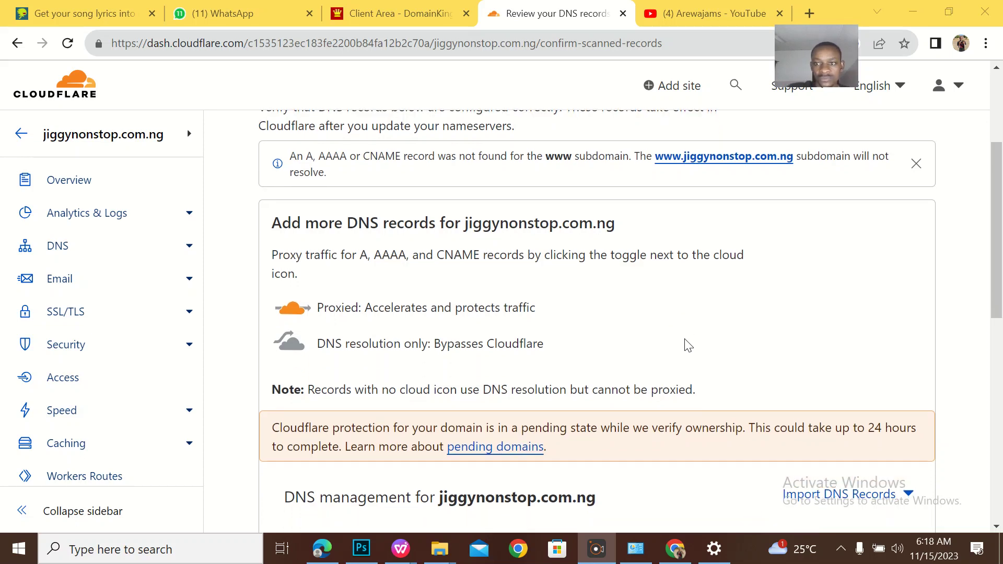
scroll(688, 346, "down", 3)
scroll(687, 346, "down", 2)
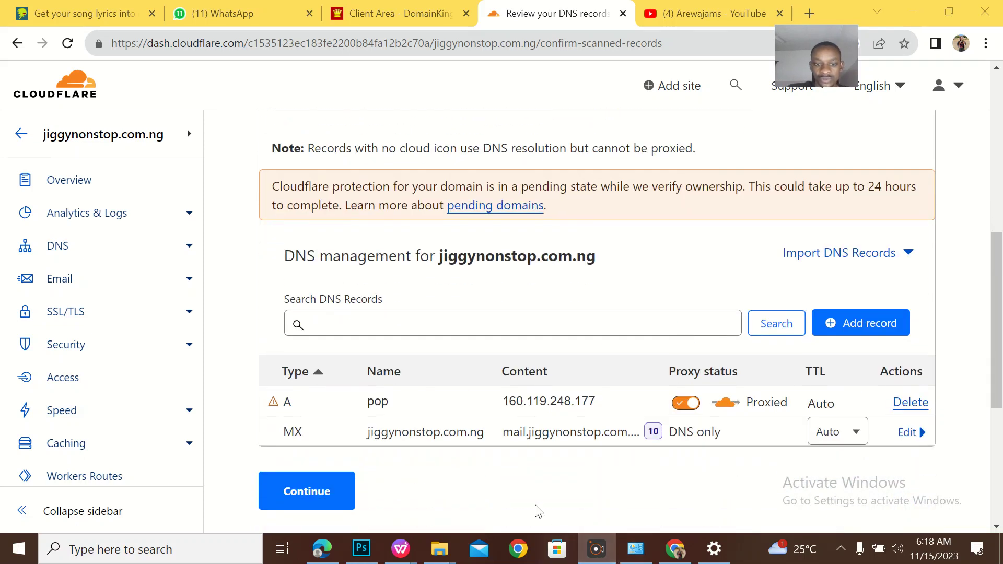
scroll(551, 382, "down", 2)
scroll(550, 383, "up", 1)
scroll(551, 381, "up", 3)
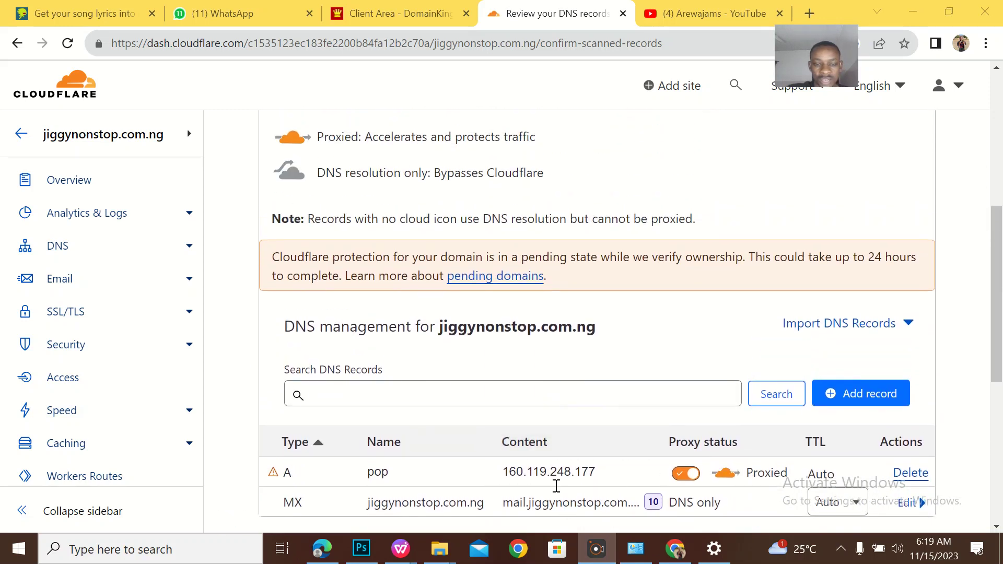
left_click(399, 4)
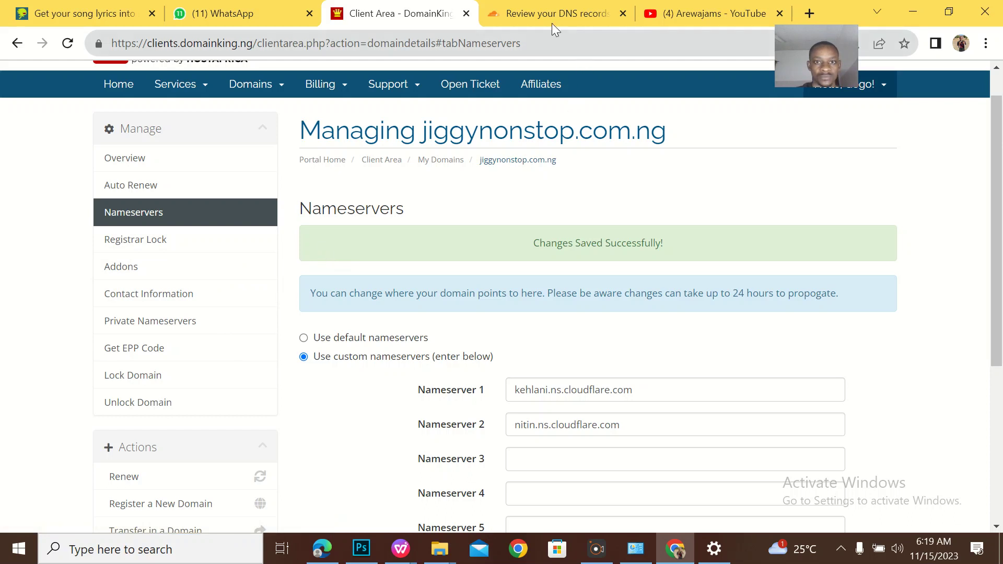
left_click(525, 7)
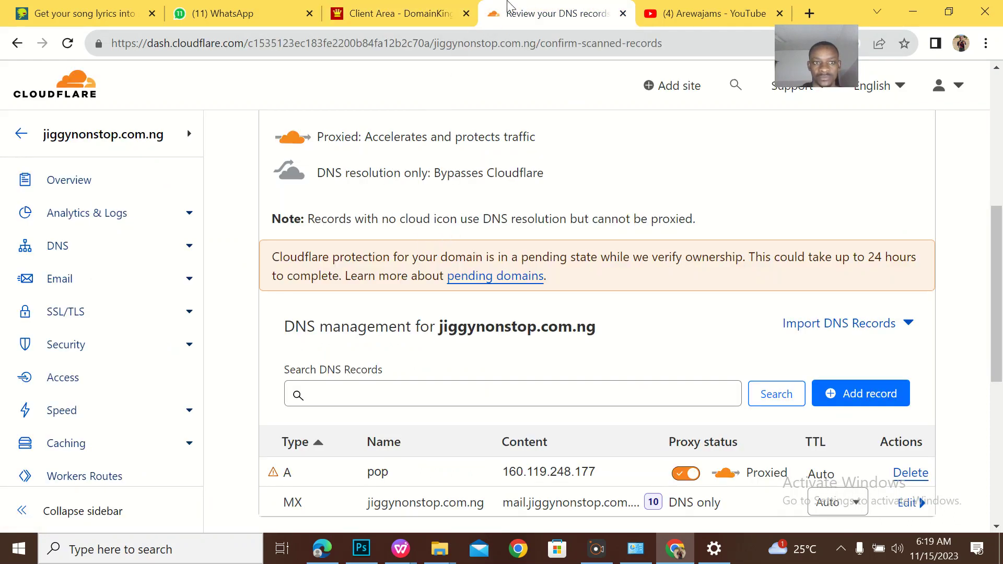
left_click(415, 17)
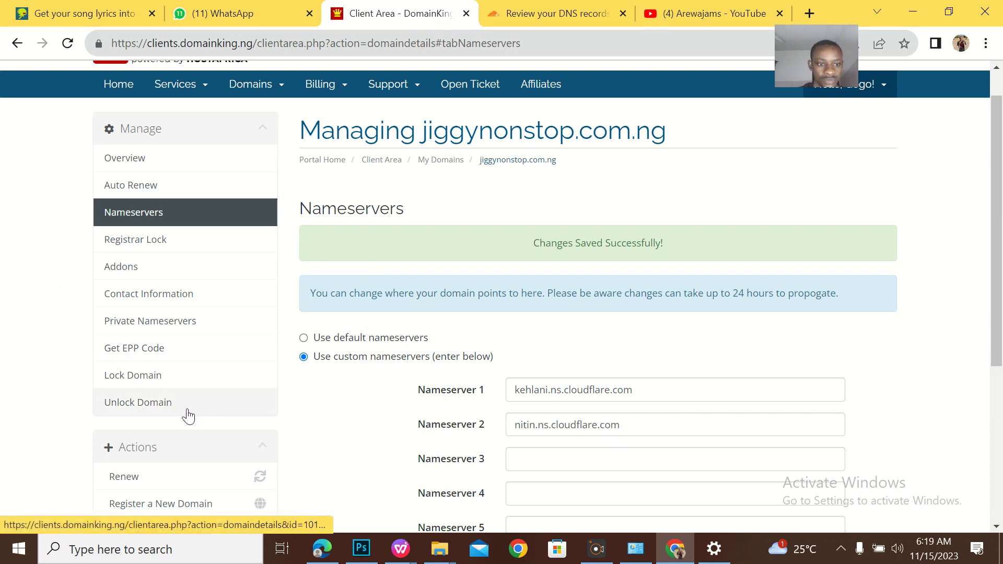
Open jiggynonstop.com.ng from My Domains and launch DKNG DNS Manager, reaching the login Email field
scroll(272, 308, "down", 3)
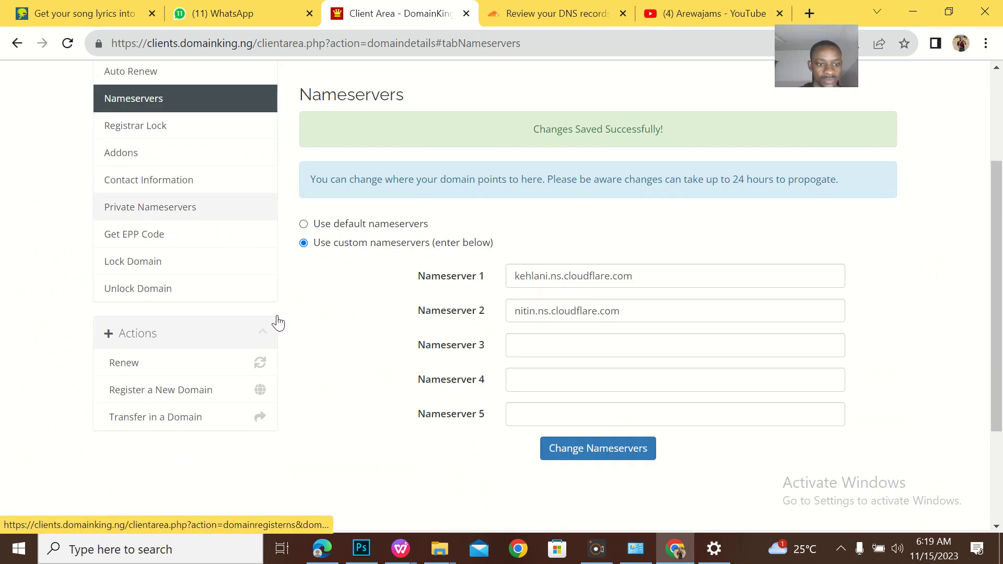
scroll(278, 322, "up", 4)
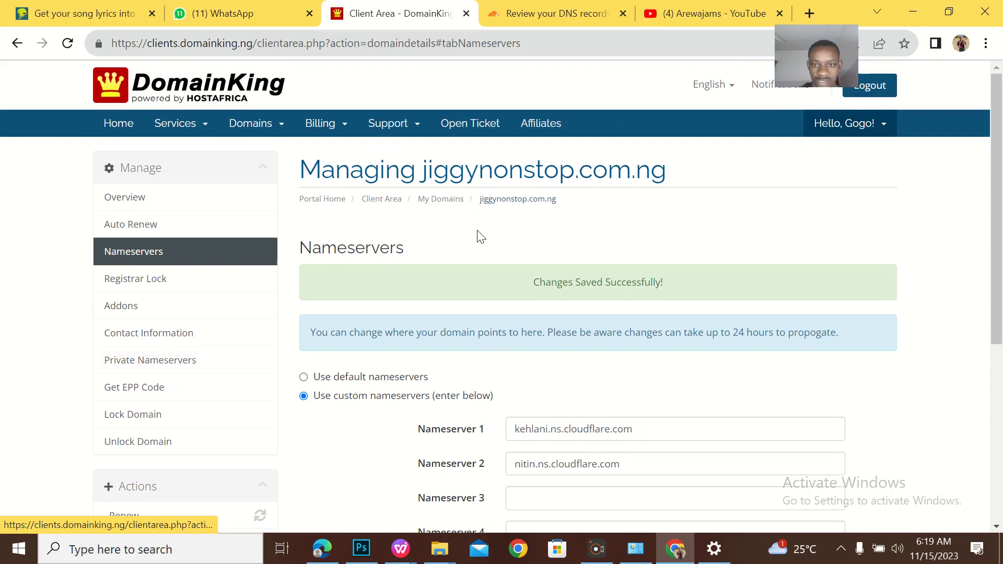
left_click(441, 199)
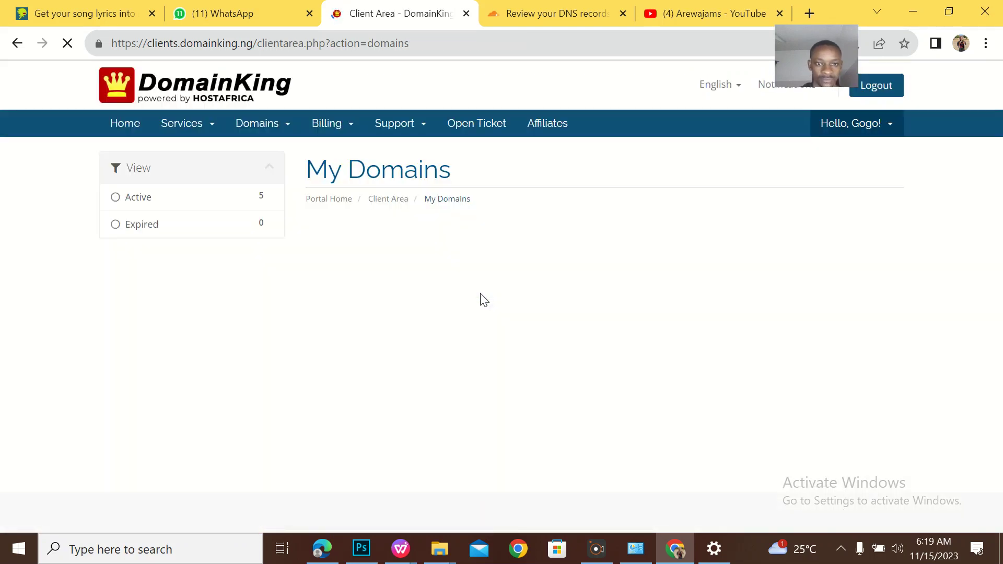
scroll(474, 425, "down", 2)
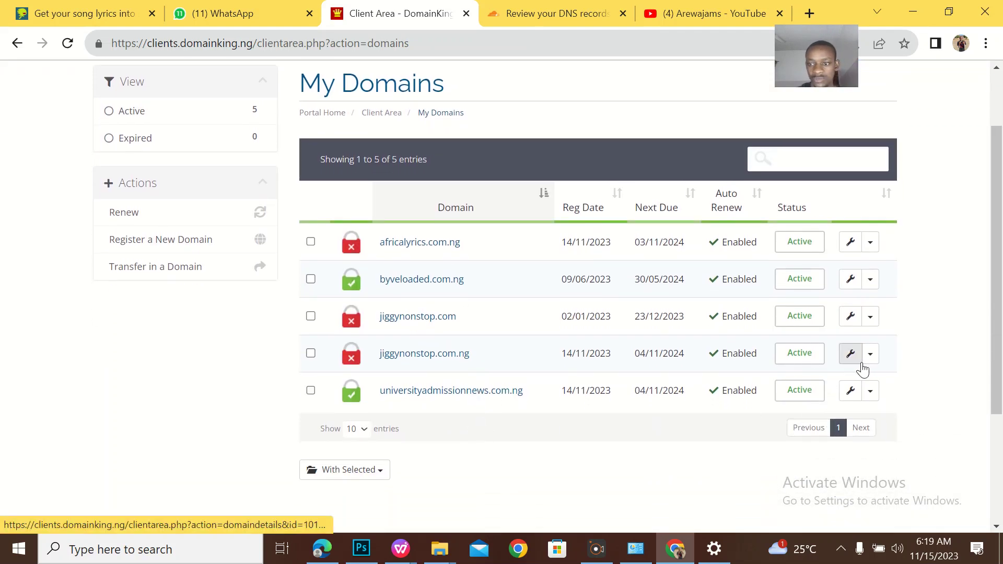
left_click(851, 359)
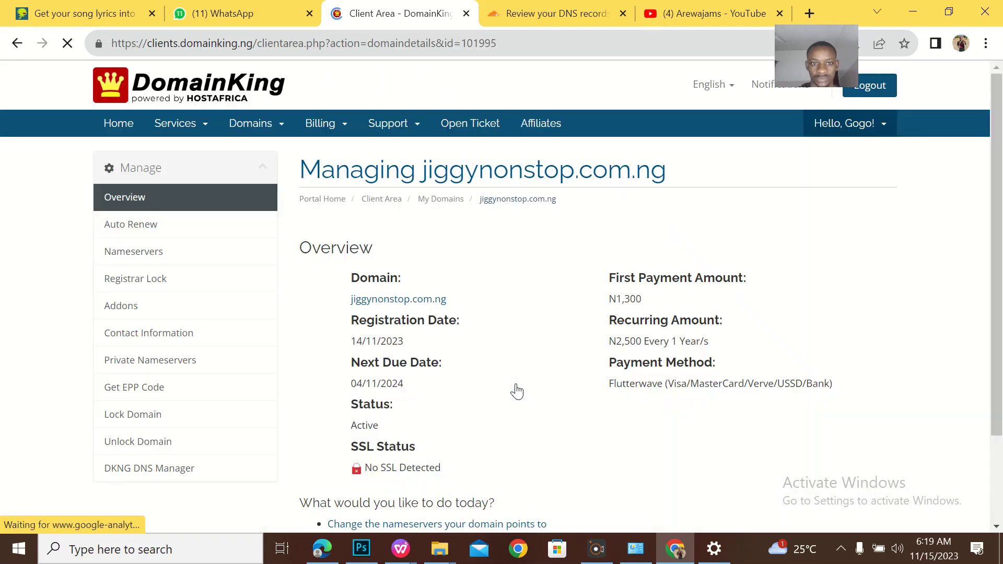
scroll(462, 421, "down", 1)
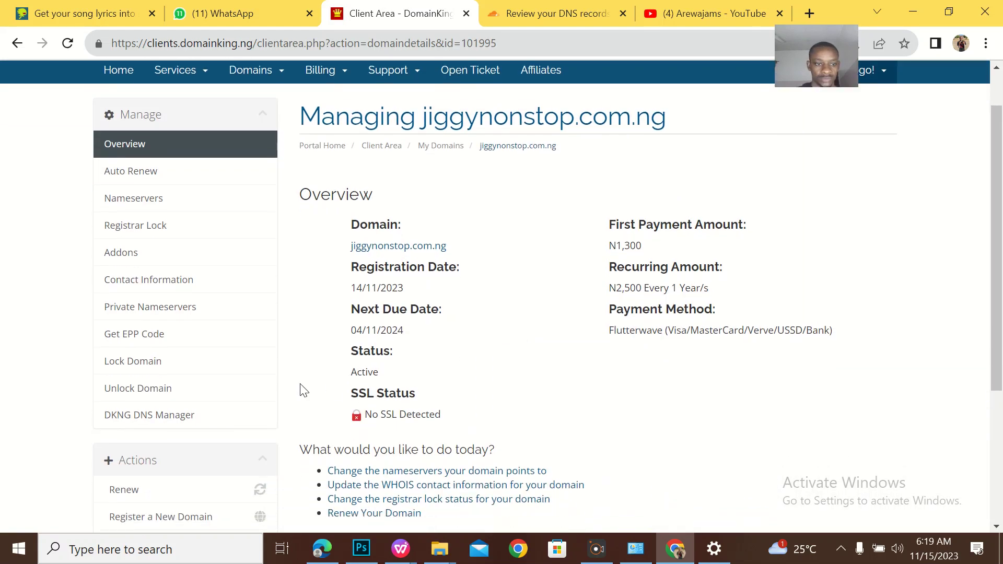
left_click(164, 414)
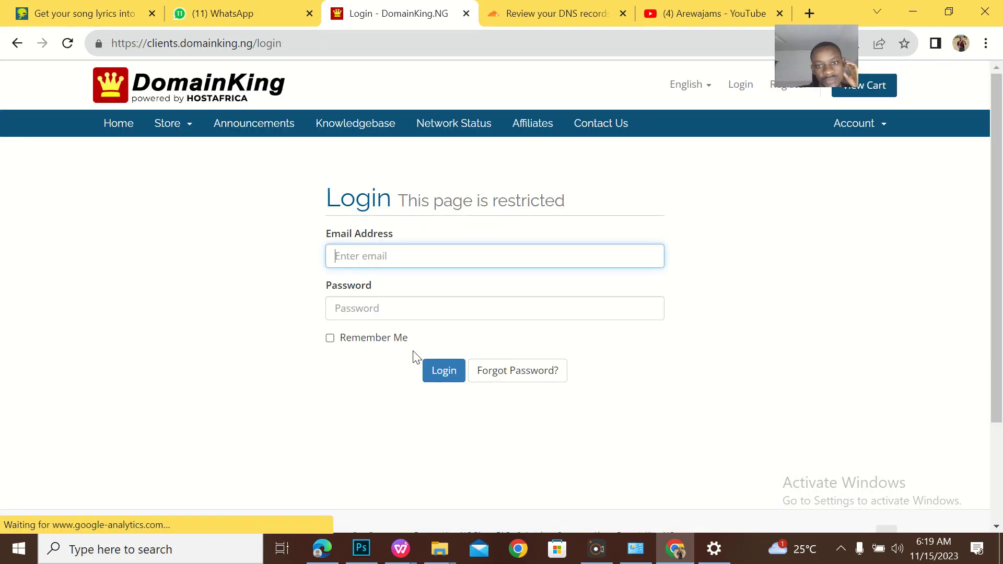
left_click(409, 256)
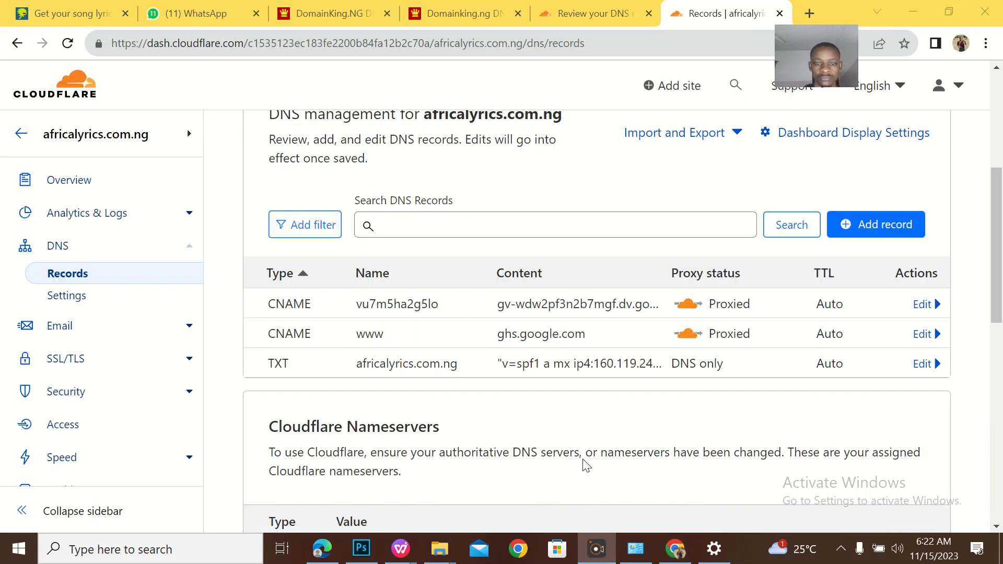
Compare africalyrics.com.ng's records, then view jiggynonstop.com.ng's scanned pop A and MX records
scroll(387, 281, "up", 1)
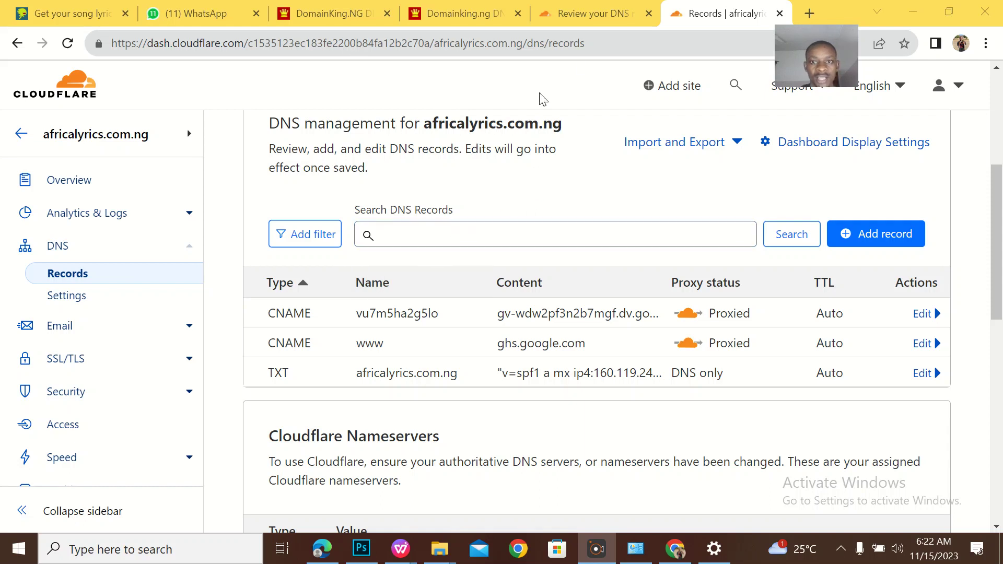
left_click(584, 18)
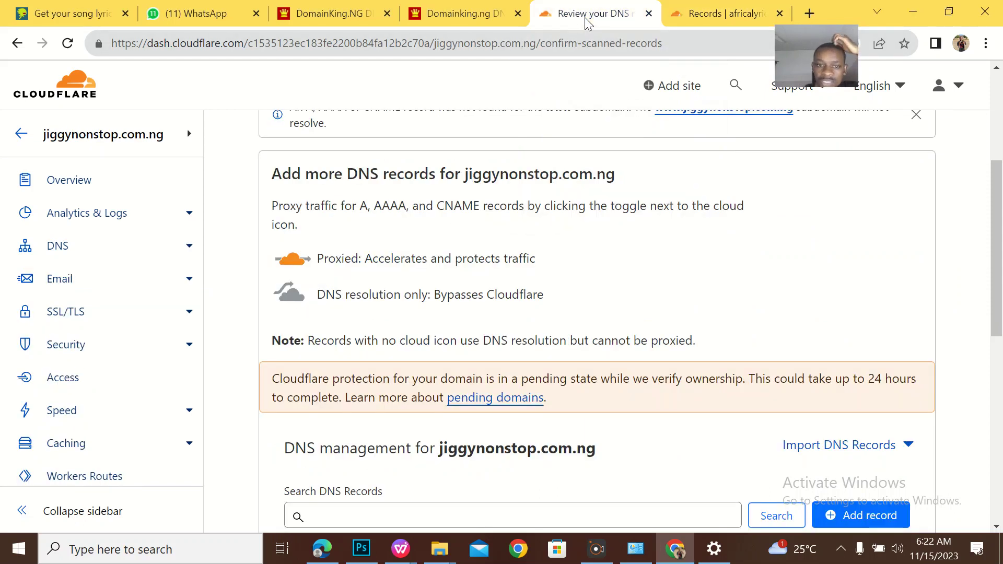
left_click(726, 11)
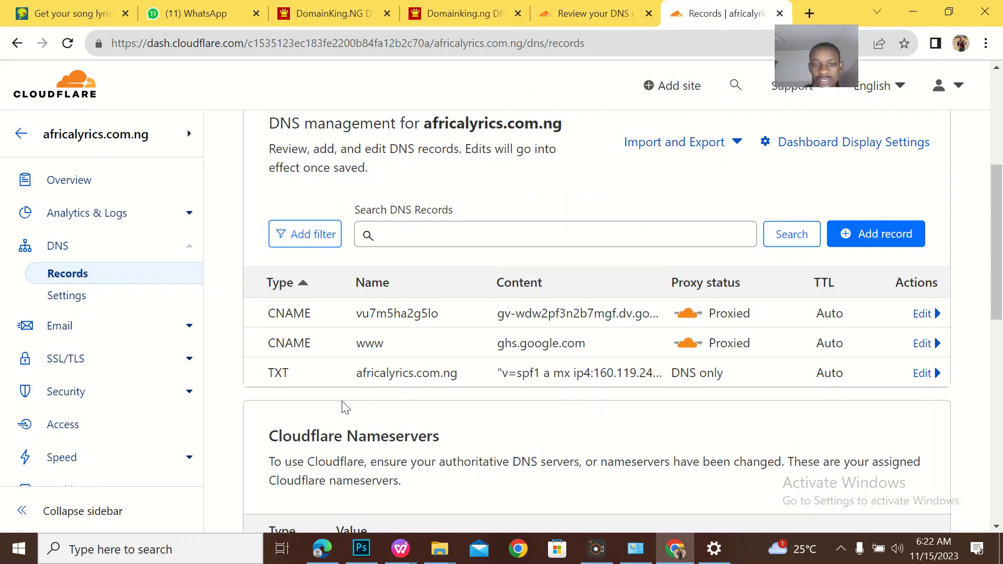
left_click(596, 7)
scroll(580, 320, "down", 6)
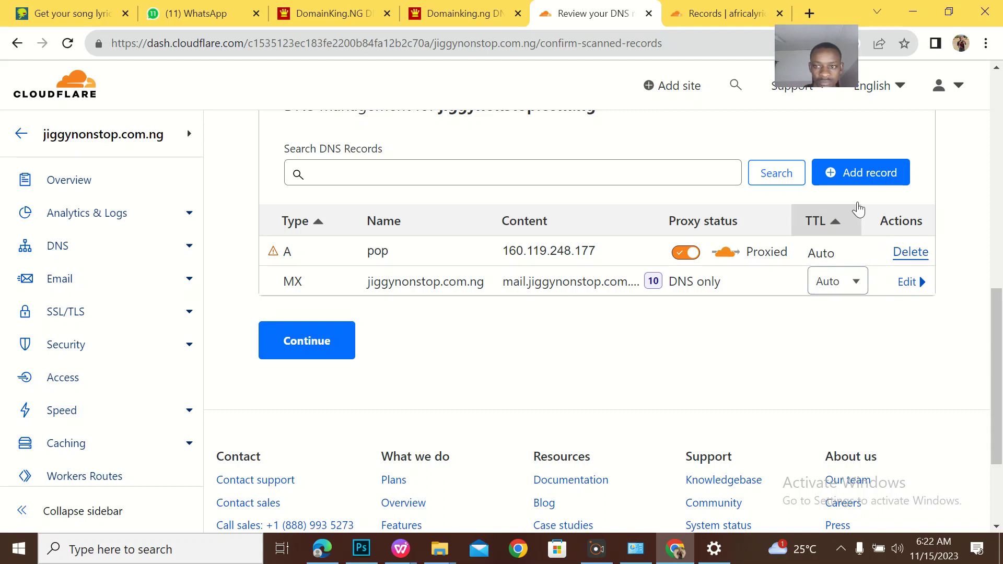
Start a new TXT record named with the host copied from DomainKing
left_click(862, 174)
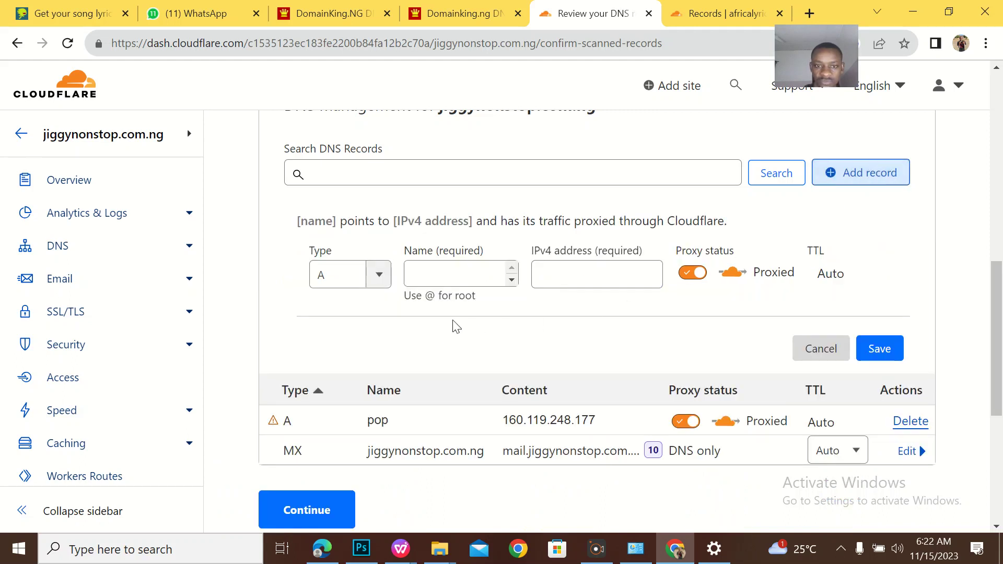
left_click(378, 273)
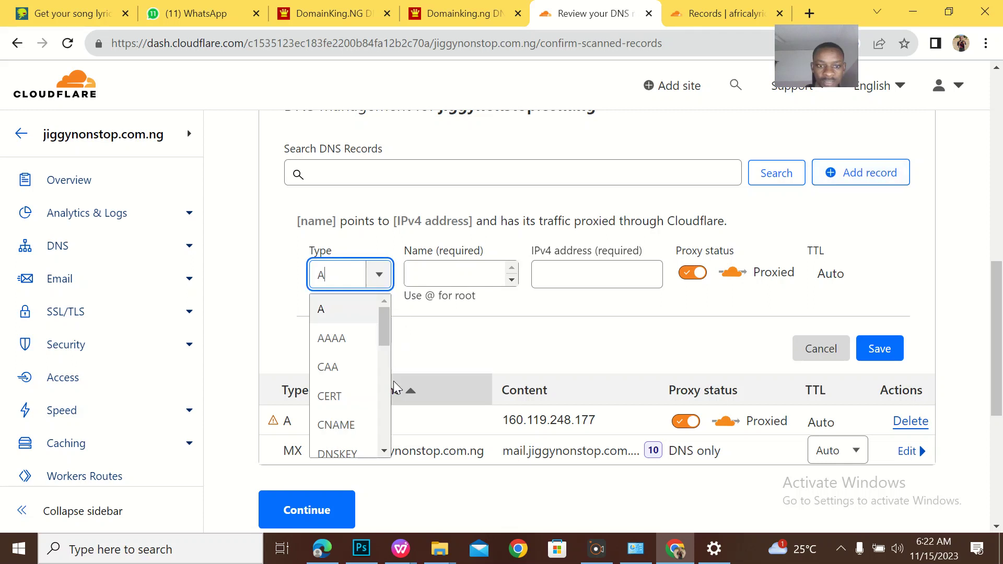
scroll(360, 396, "down", 3)
scroll(360, 396, "down", 2)
scroll(360, 396, "down", 1)
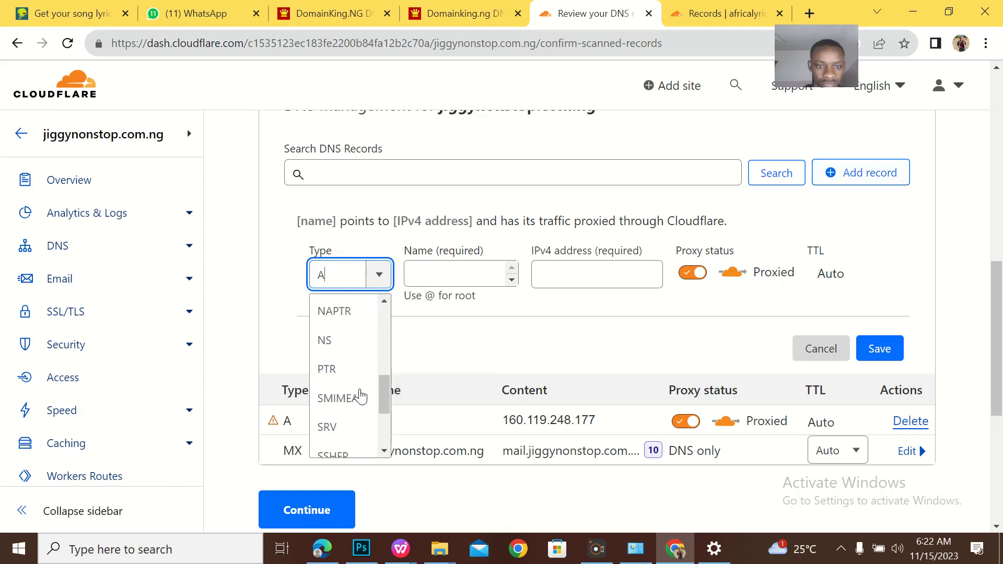
scroll(361, 396, "down", 2)
left_click(338, 426)
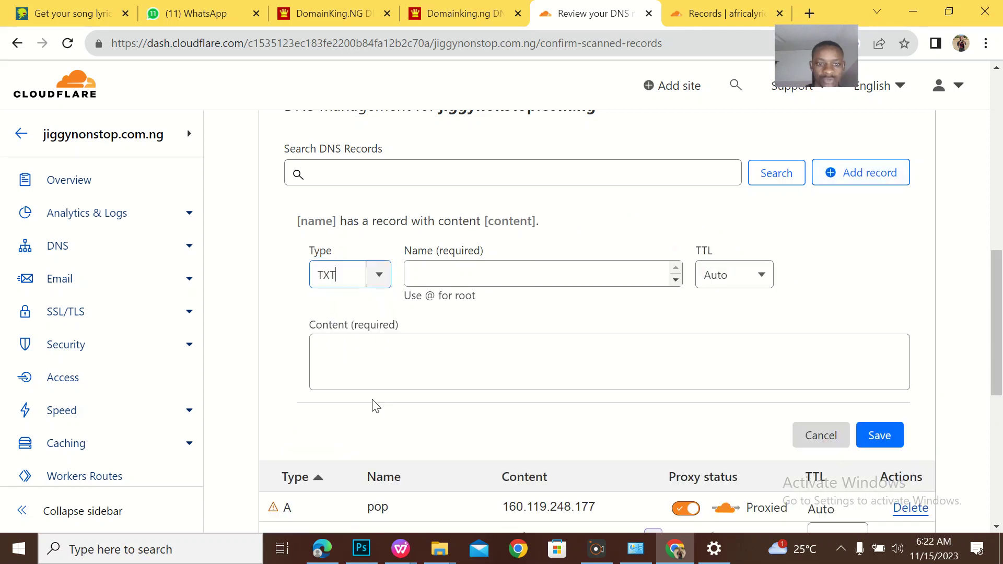
left_click(470, 13)
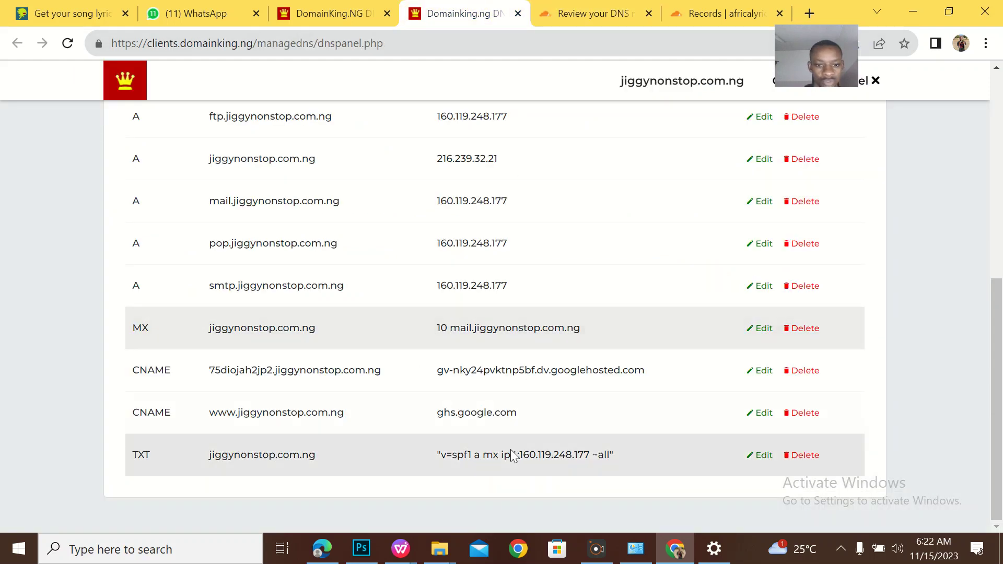
left_click_drag(316, 452, 215, 445)
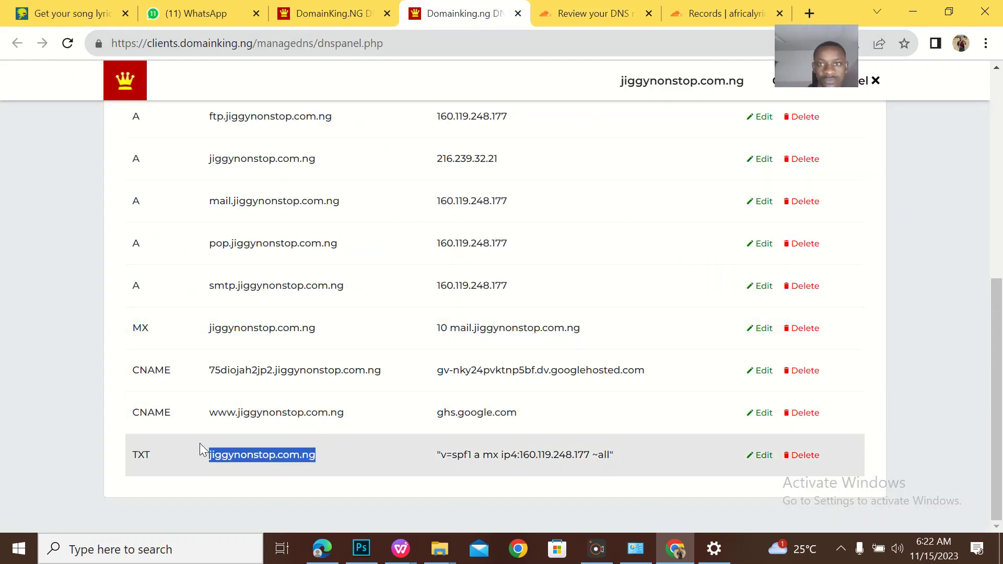
left_click(591, 13)
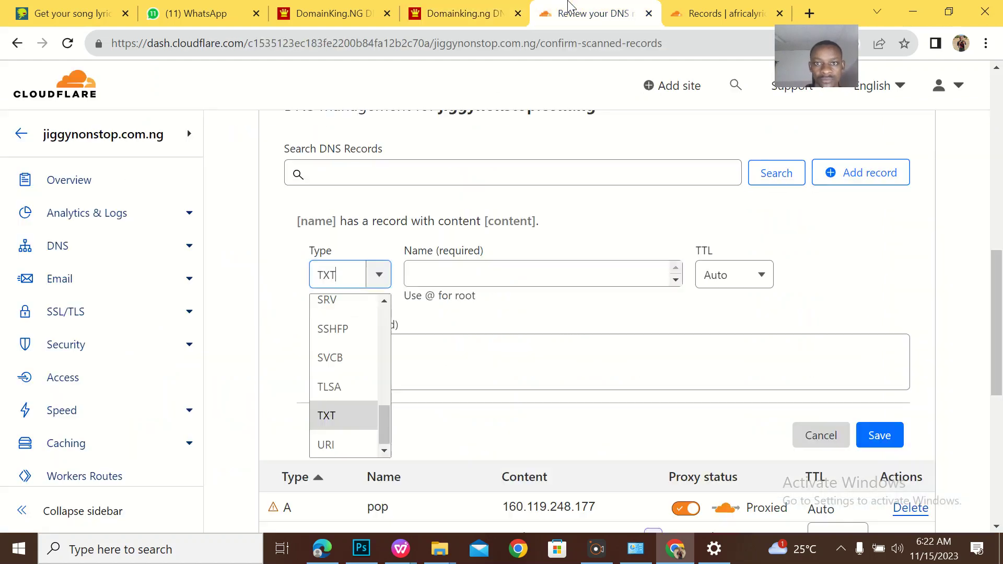
left_click(456, 278)
type("jiggynonstop.com.ng")
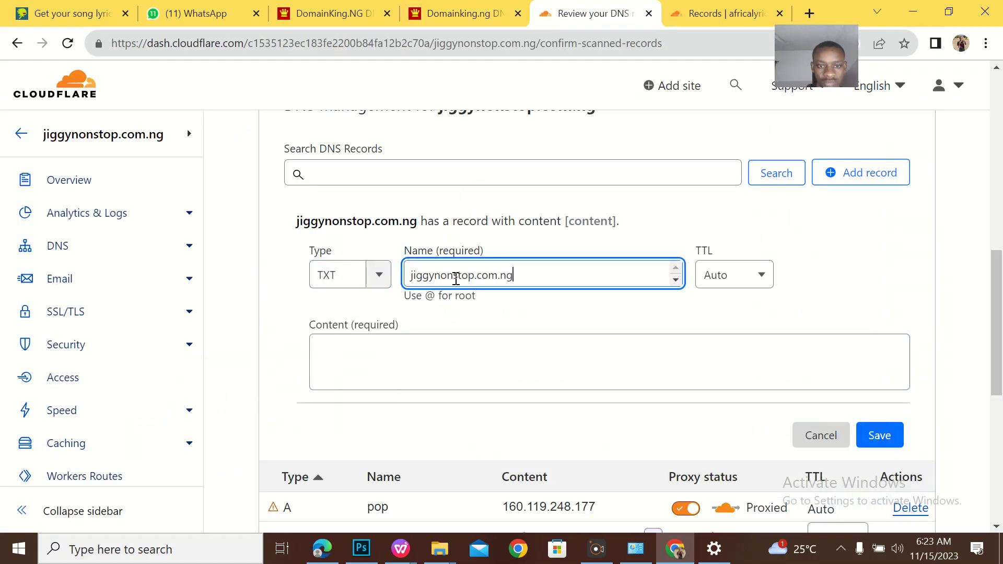
Set the TXT content to v=spf1 a mx ip4:160.119.248.177 ~all and save it
left_click(477, 13)
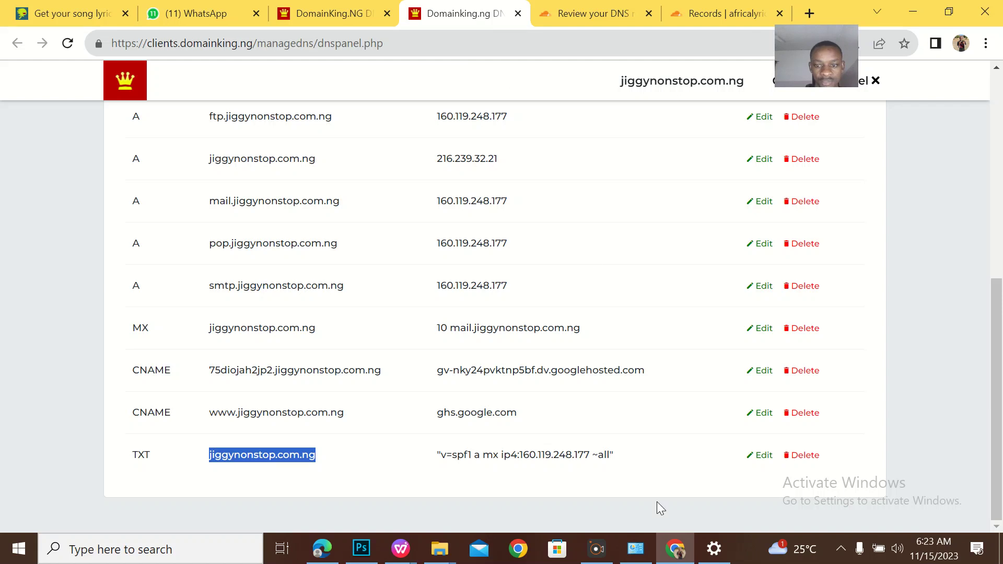
left_click_drag(615, 455, 444, 458)
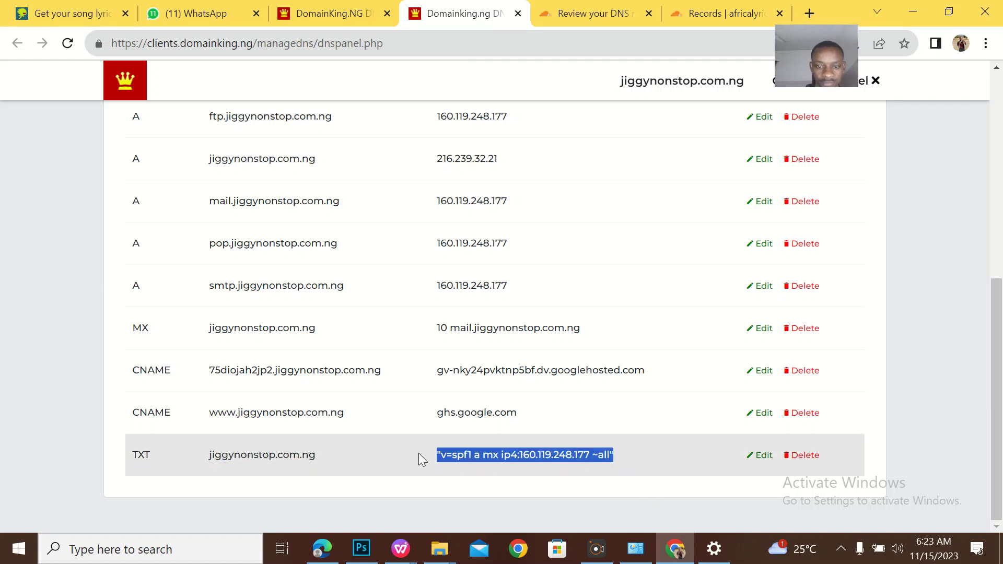
left_click(615, 15)
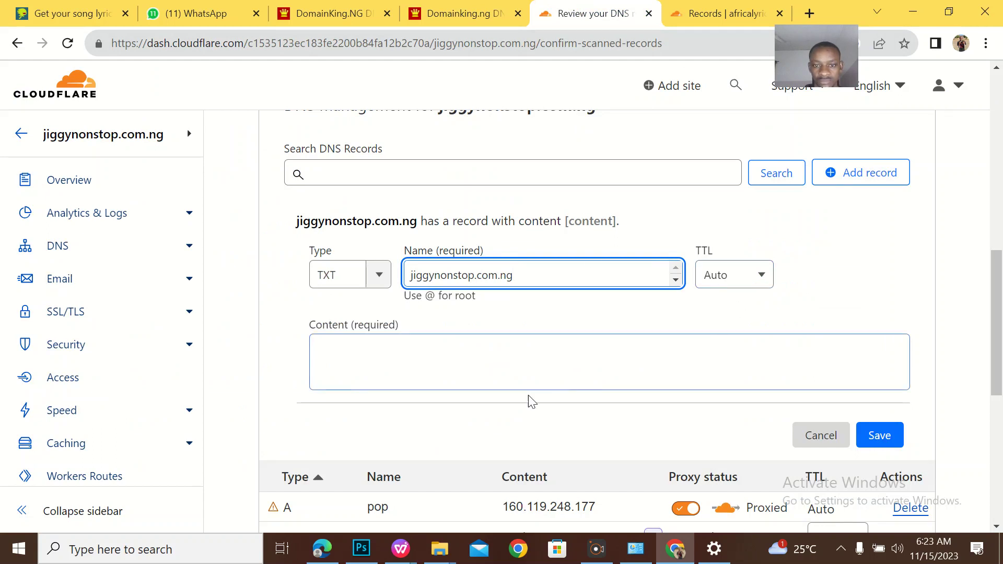
left_click(444, 367)
key("ctrl+v")
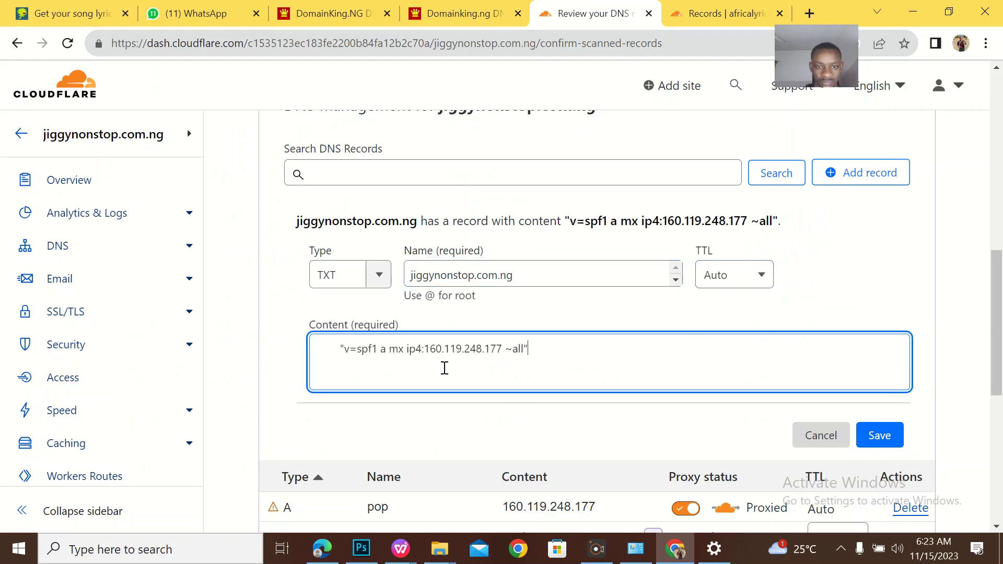
left_click(877, 449)
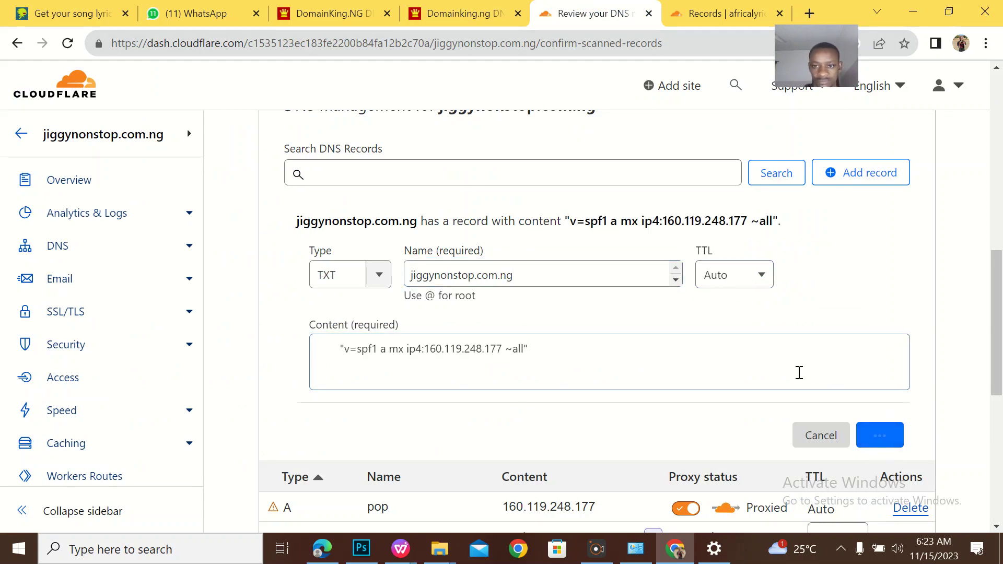
left_click(713, 13)
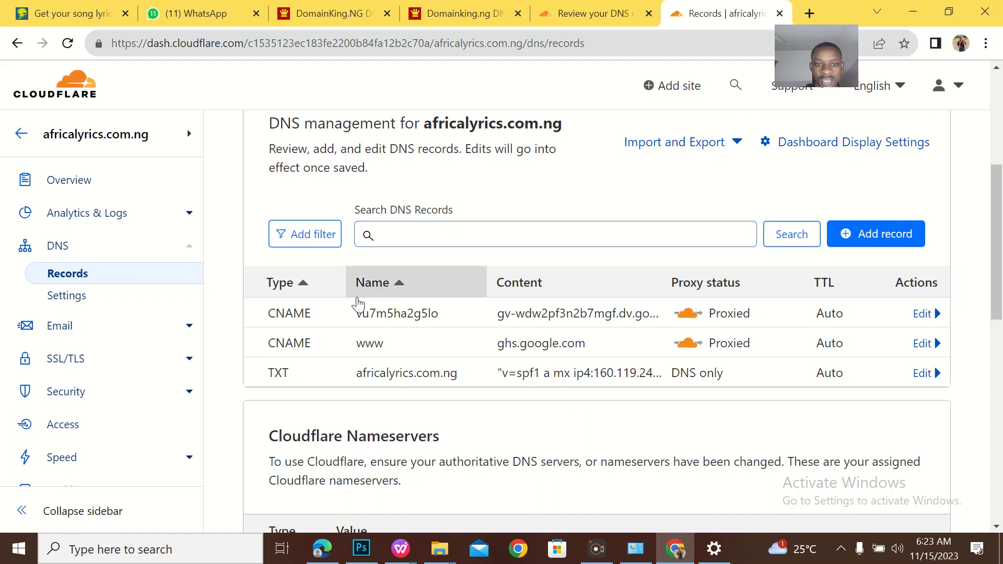
left_click(559, 20)
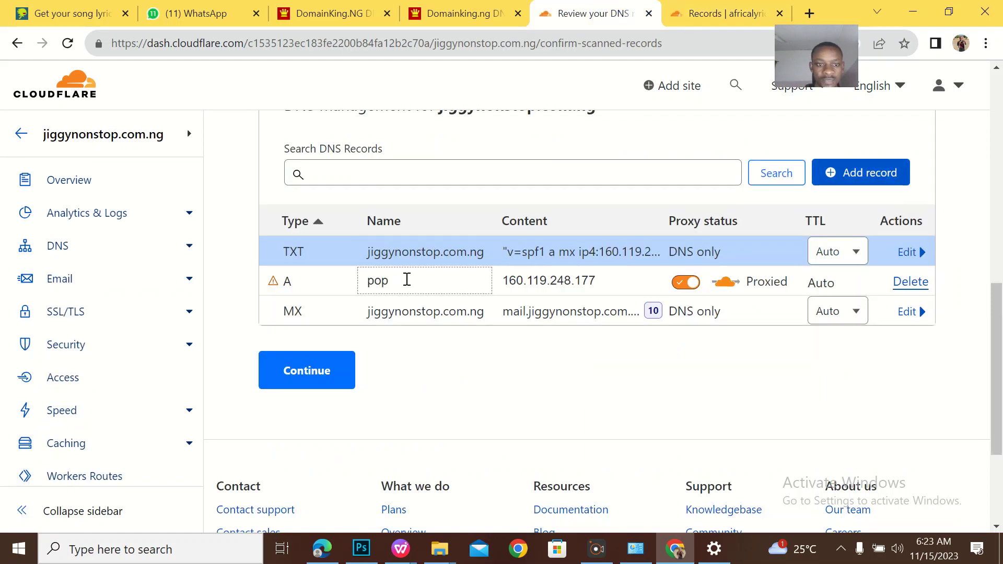
left_click(464, 16)
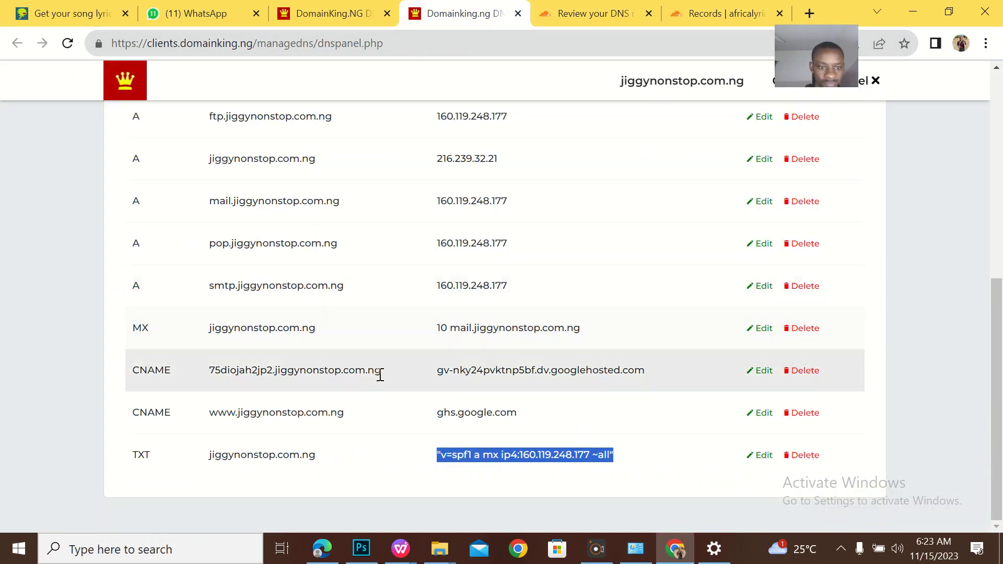
left_click_drag(350, 412, 194, 403)
key("ctrl+c")
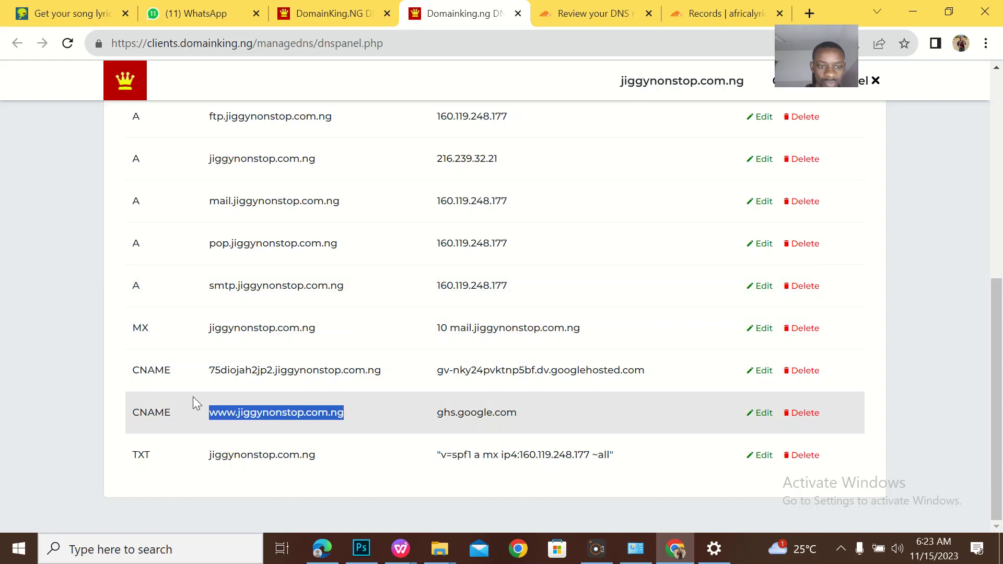
left_click(580, 13)
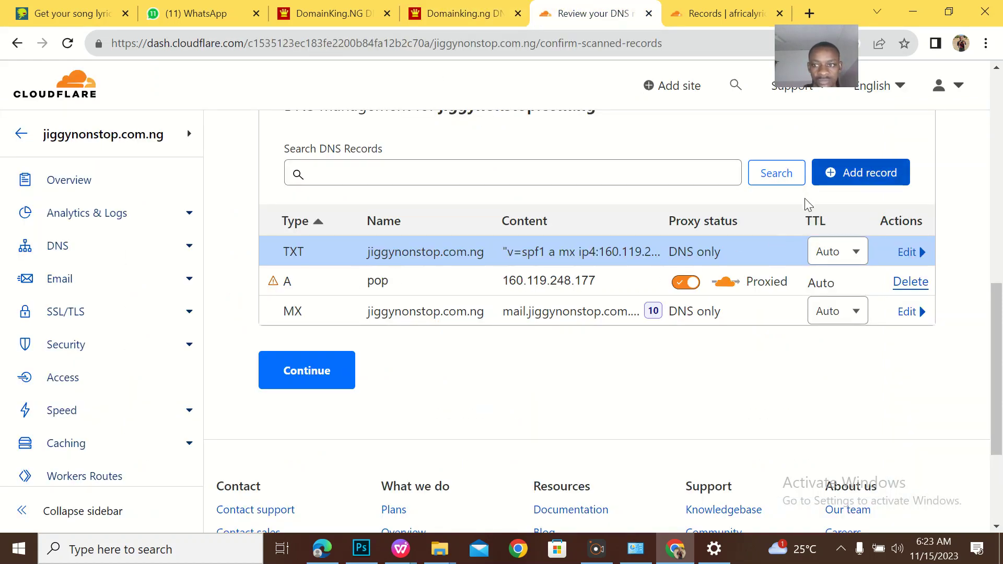
left_click(851, 172)
left_click(378, 276)
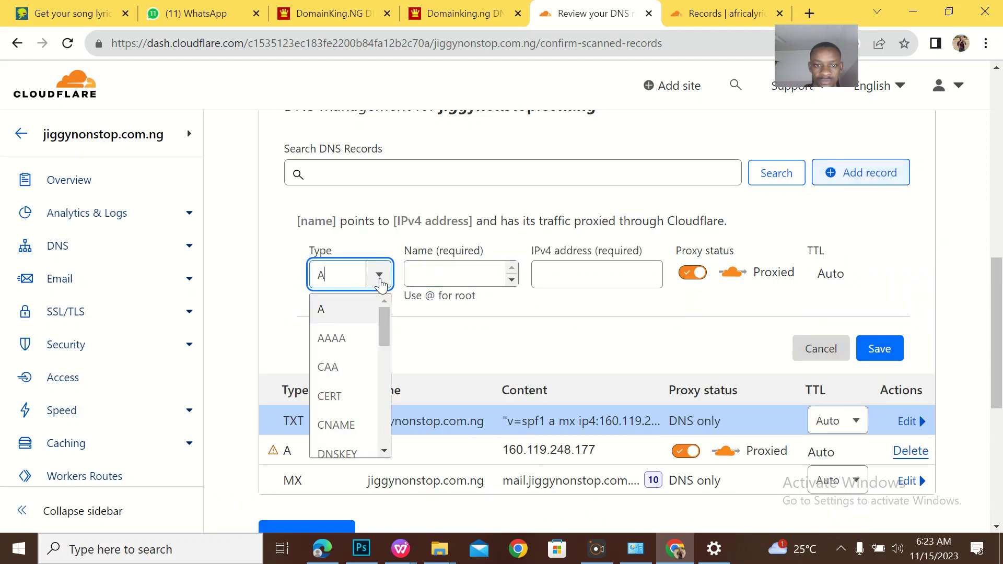
left_click(347, 424)
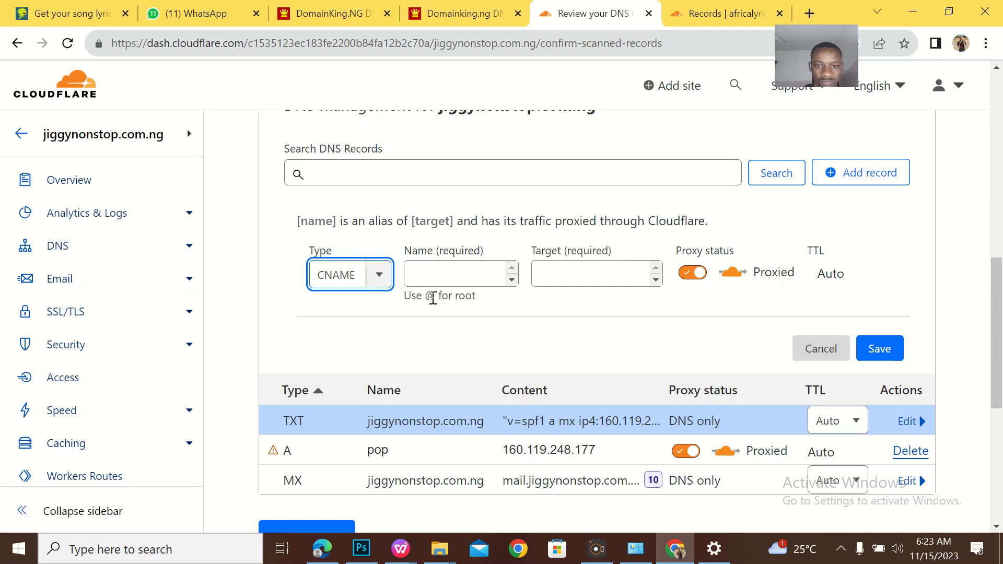
left_click(432, 282)
key("ctrl+v")
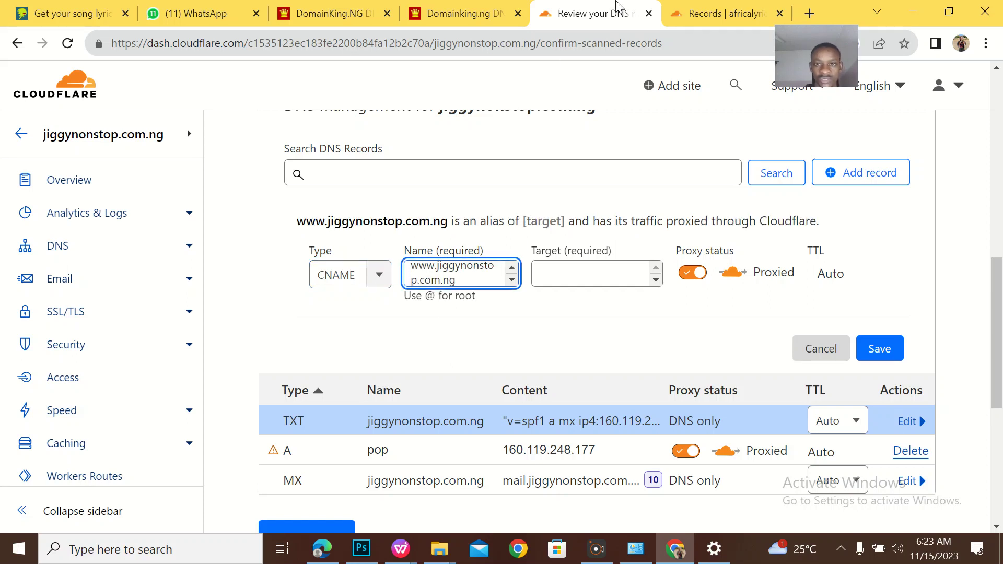
Set the www CNAME target to ghs.google.com and save the record
left_click(716, 12)
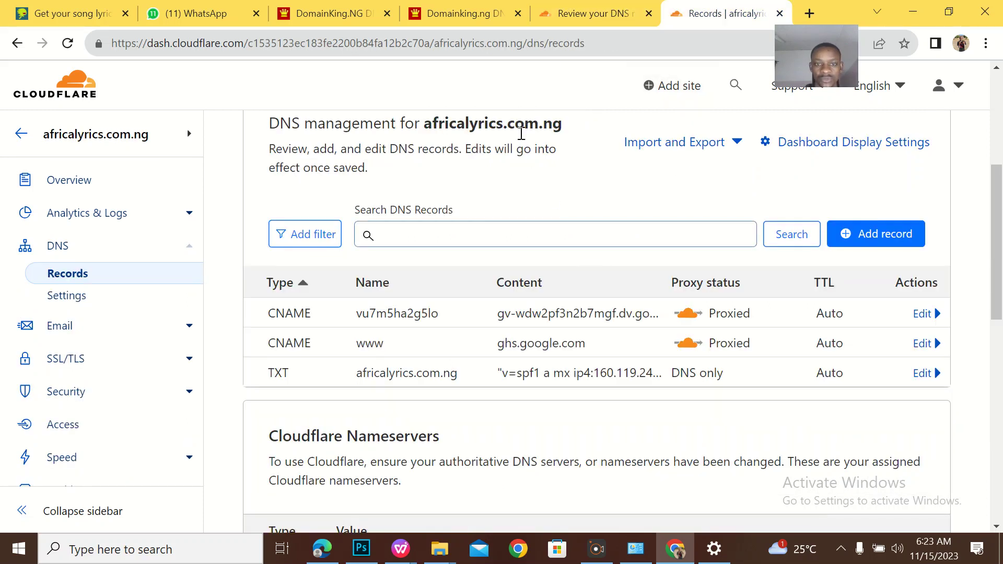
left_click(472, 9)
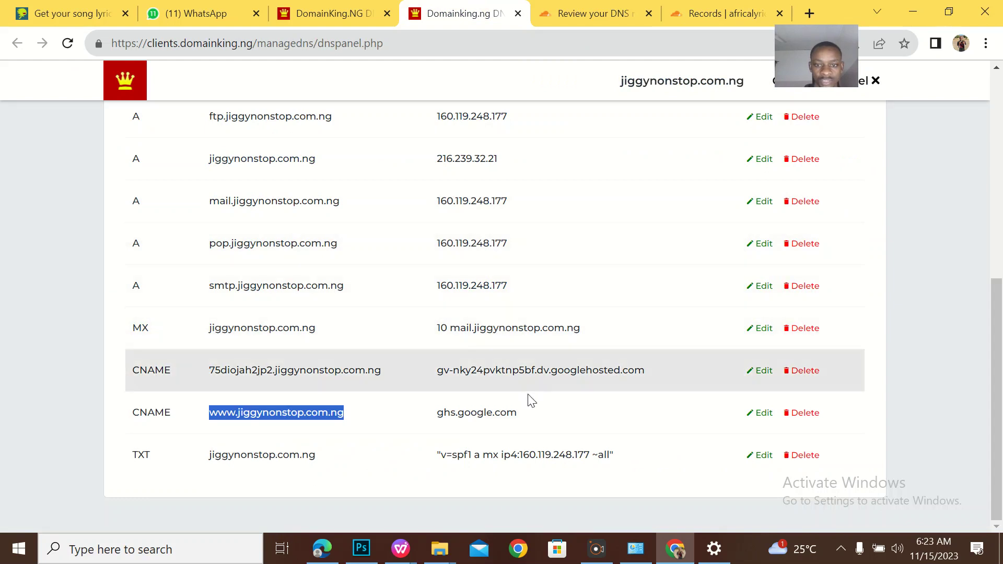
left_click_drag(517, 412, 426, 415)
key("ctrl+c")
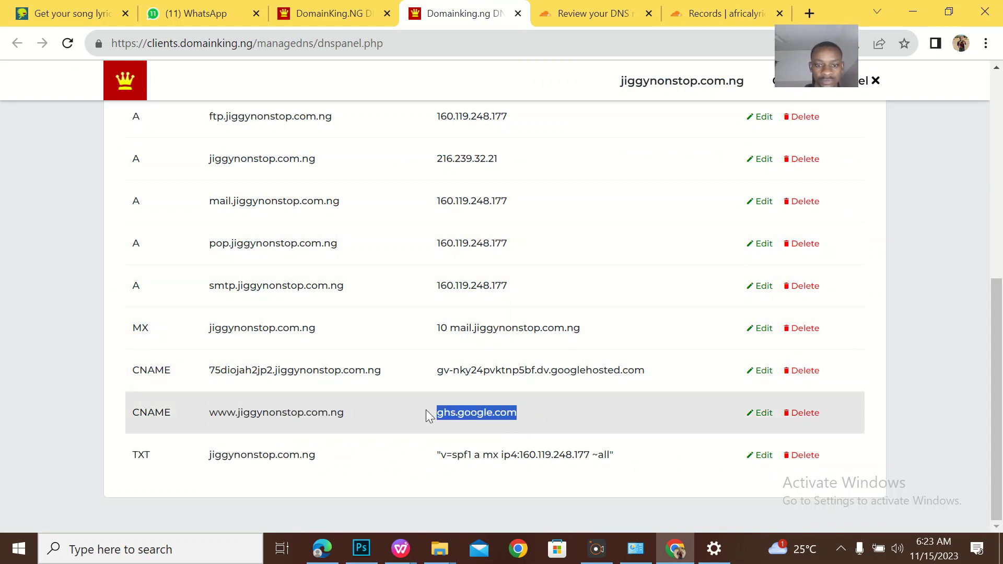
left_click(731, 11)
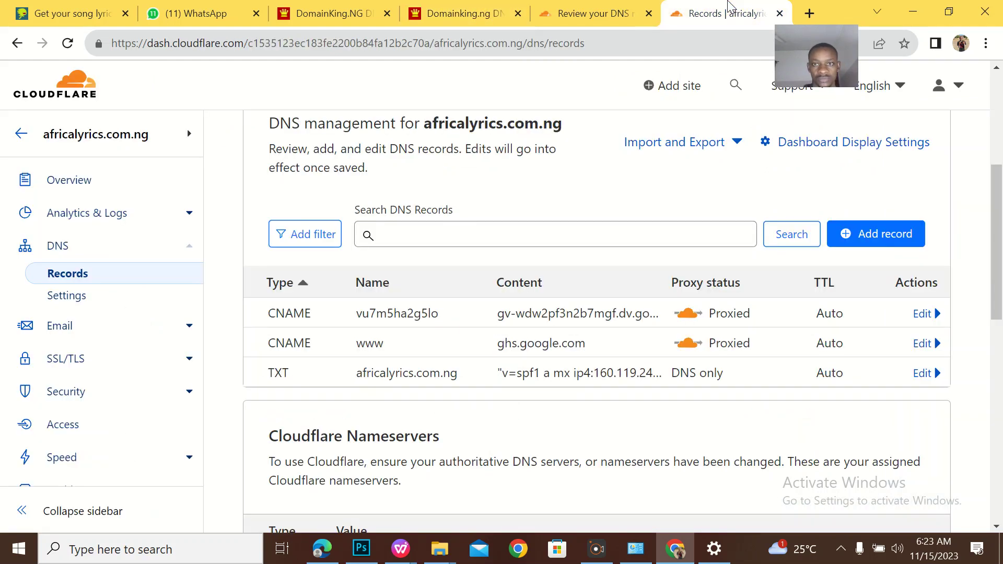
left_click(589, 8)
left_click(572, 274)
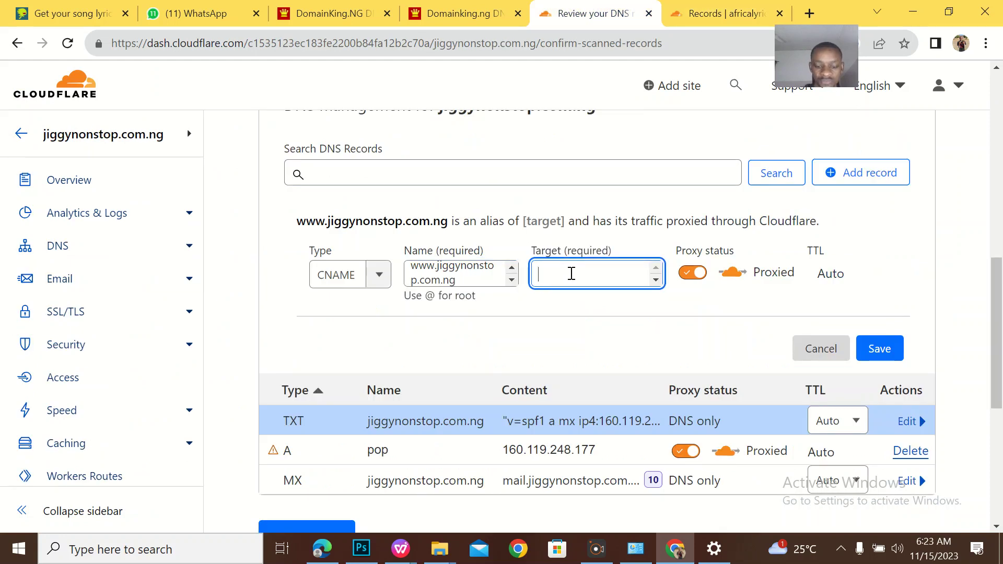
key("ctrl+v")
left_click(879, 349)
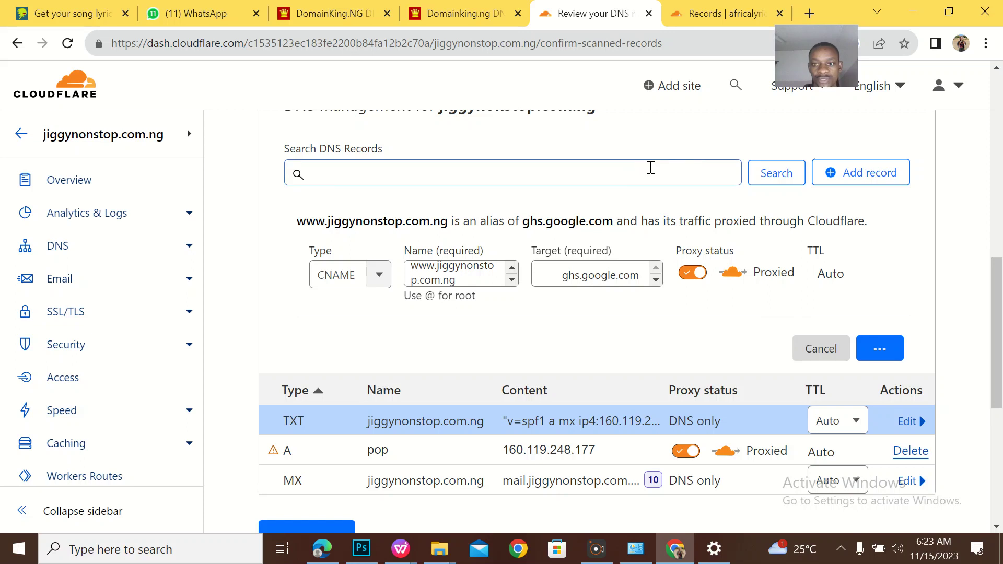
left_click(472, 4)
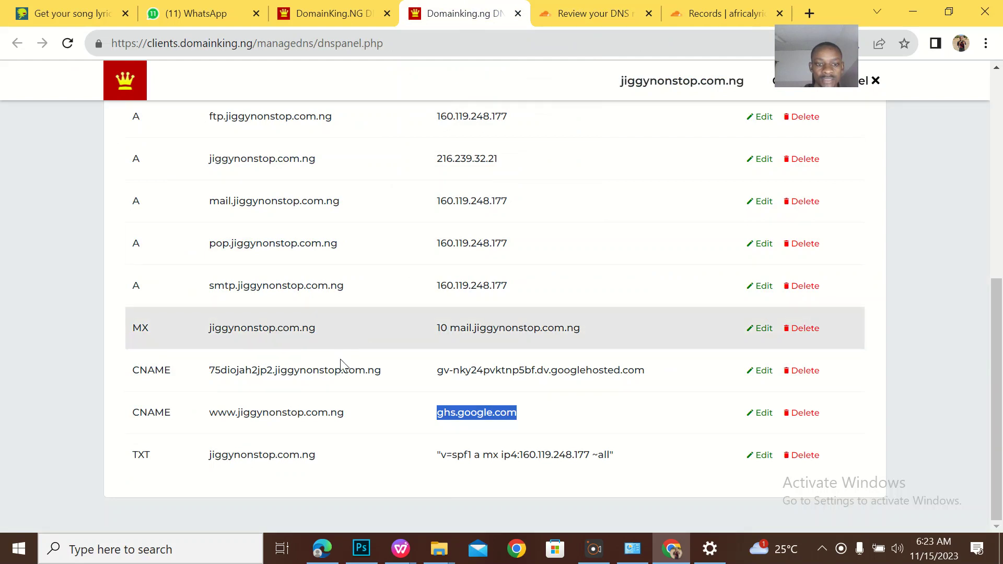
left_click_drag(384, 365, 149, 345)
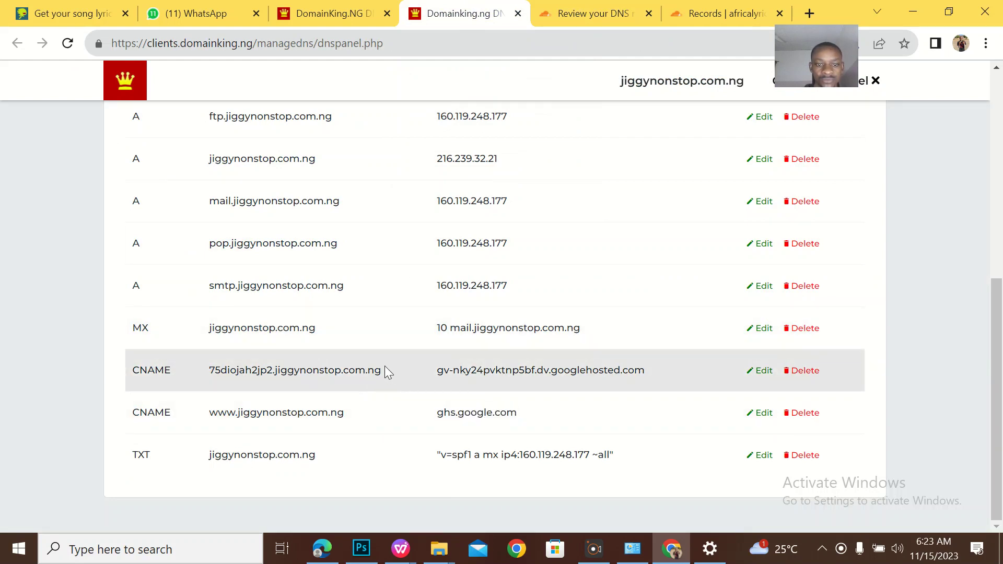
left_click(270, 372)
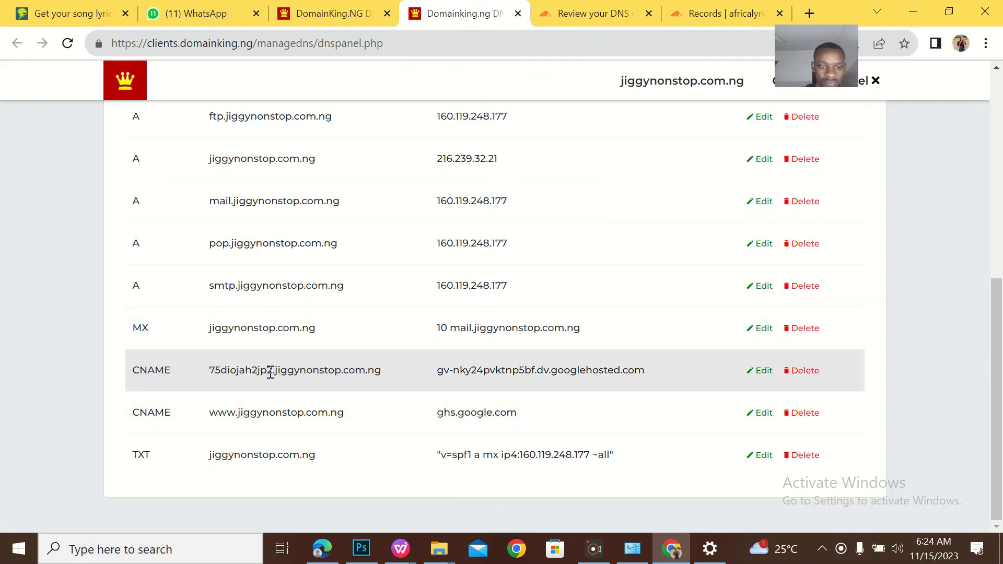
Start a new CNAME record using the Google verification name copied from DomainKing
left_click_drag(382, 371, 205, 374)
key("ctrl+c")
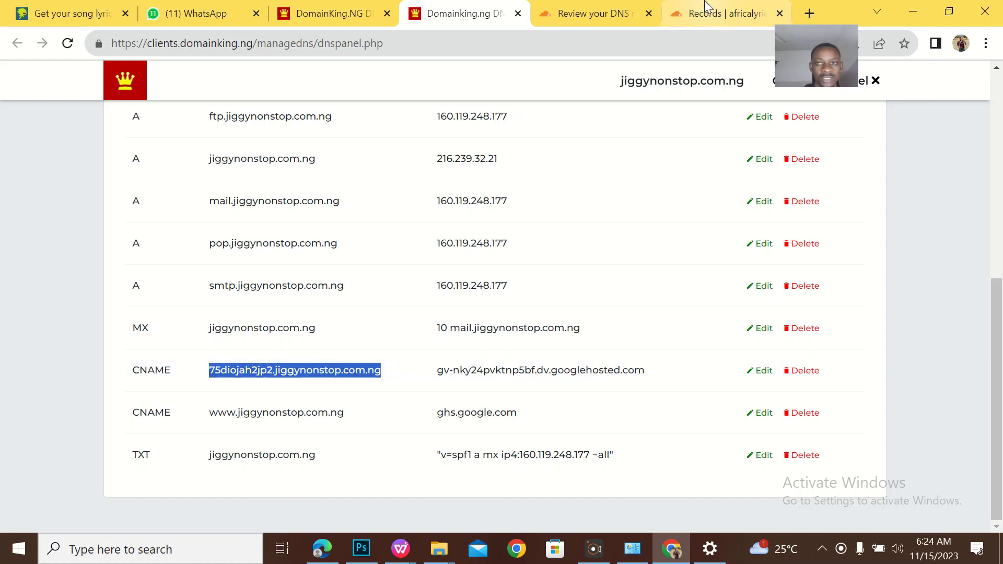
left_click(705, 8)
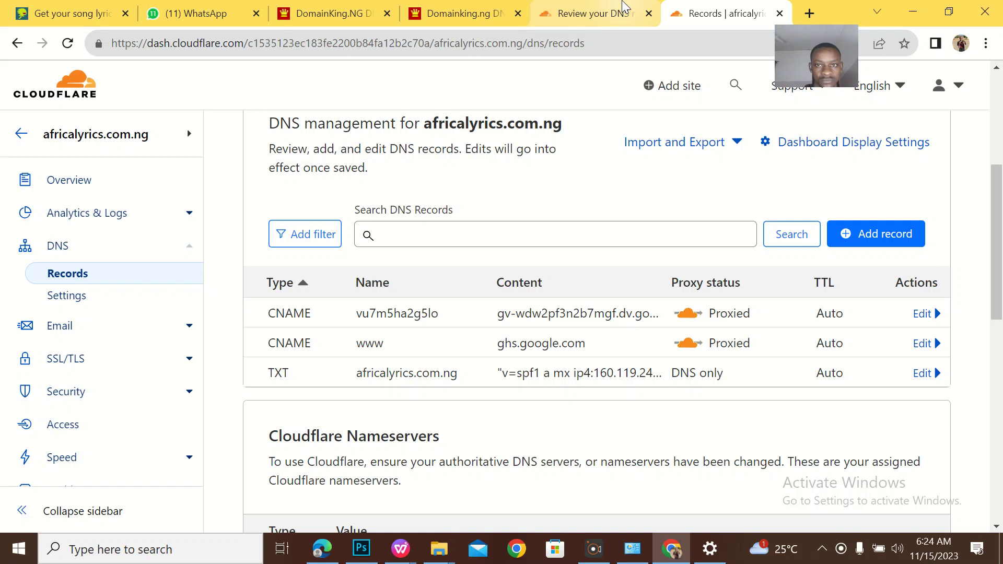
left_click(605, 10)
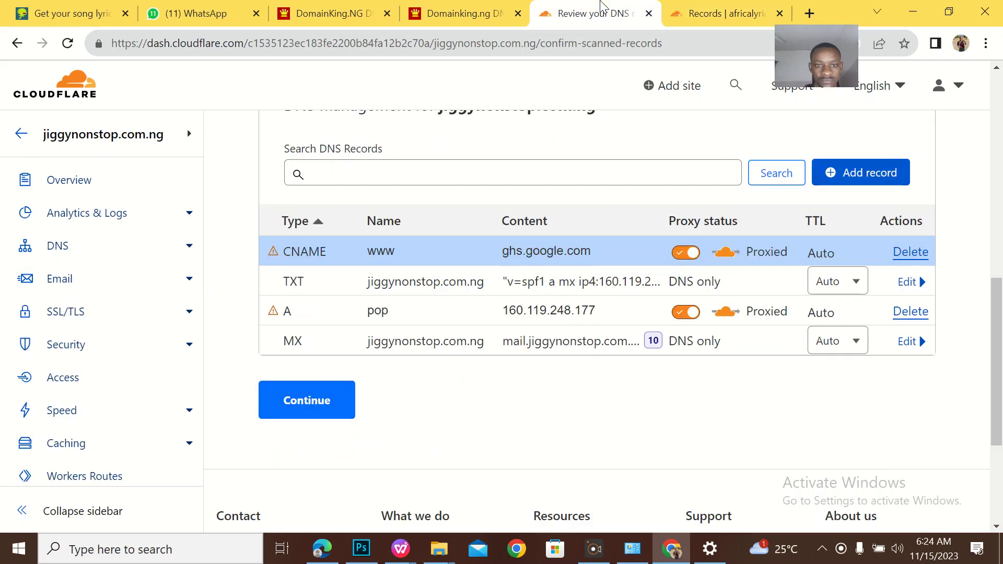
left_click(829, 179)
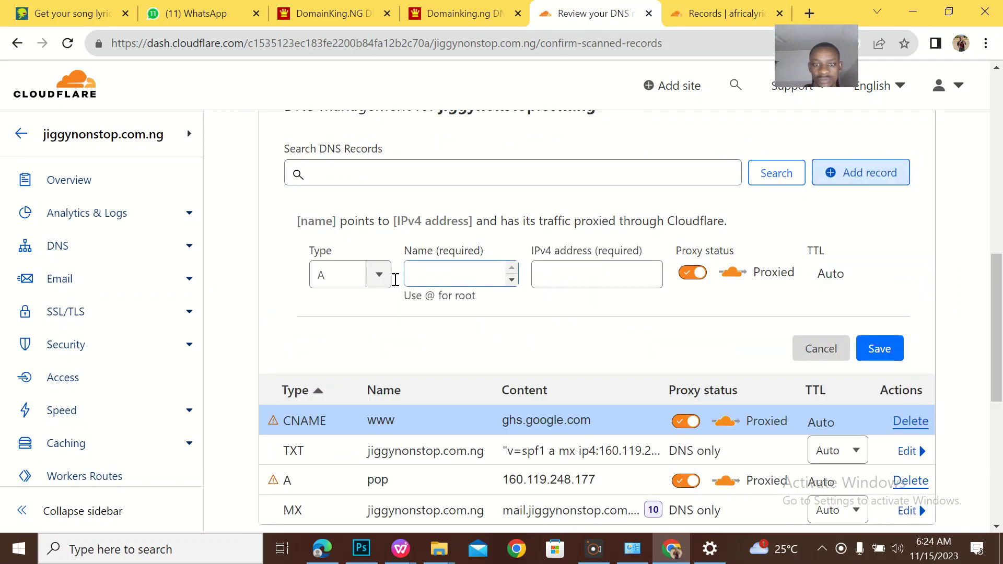
left_click(380, 275)
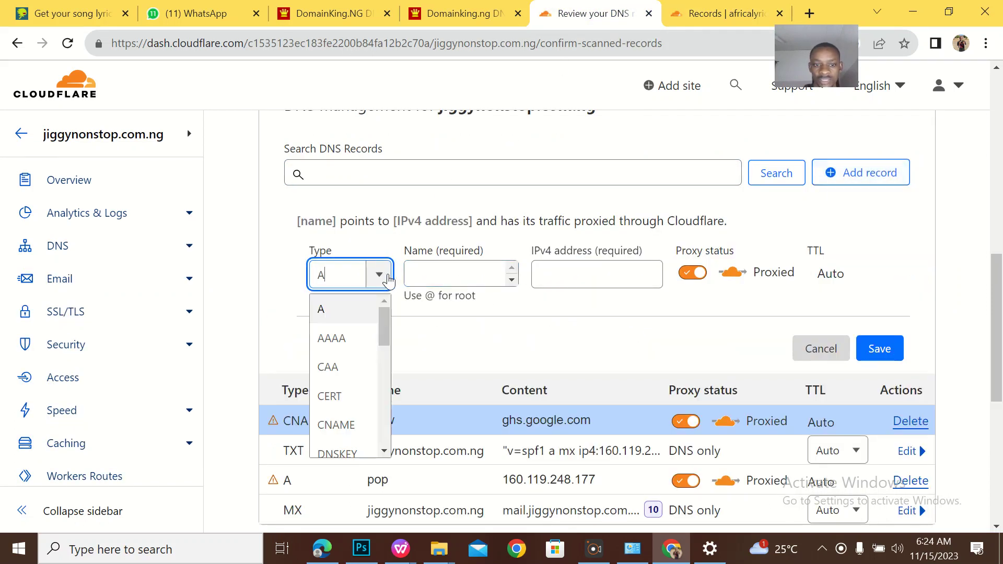
left_click(350, 424)
left_click(452, 272)
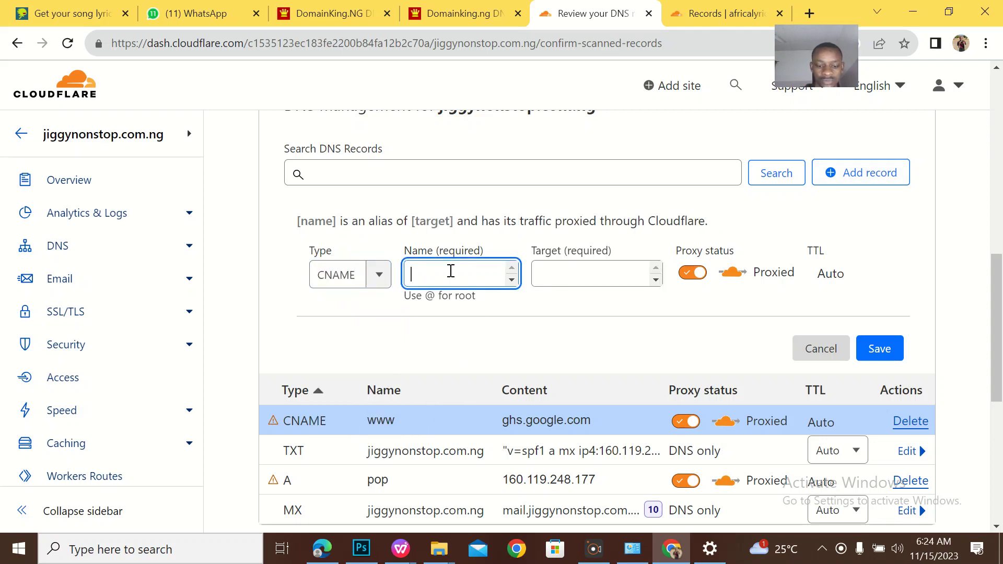
key("ctrl+v")
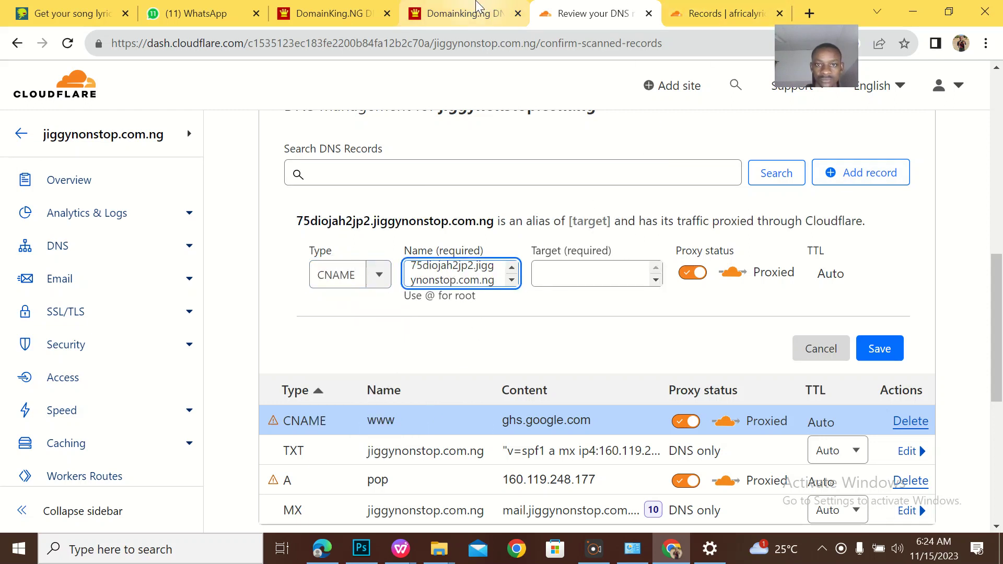
Set the verification CNAME's target to its googlehosted.com value and save it
left_click(460, 13)
mouse_move(649, 370)
left_mouse_down()
mouse_move(421, 353)
mouse_move(424, 363)
left_mouse_up()
key("ctrl+c")
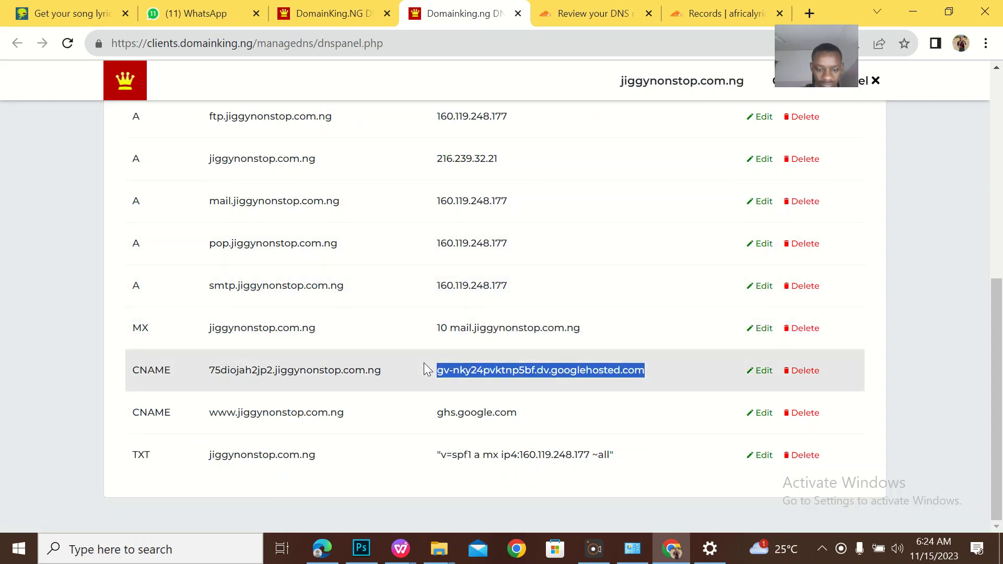
left_click(726, 13)
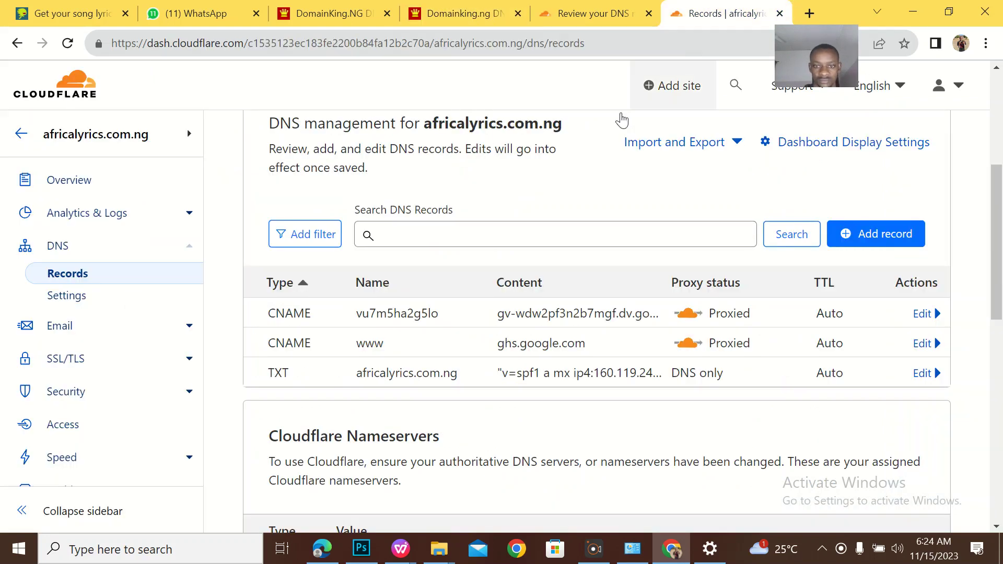
left_click(588, 13)
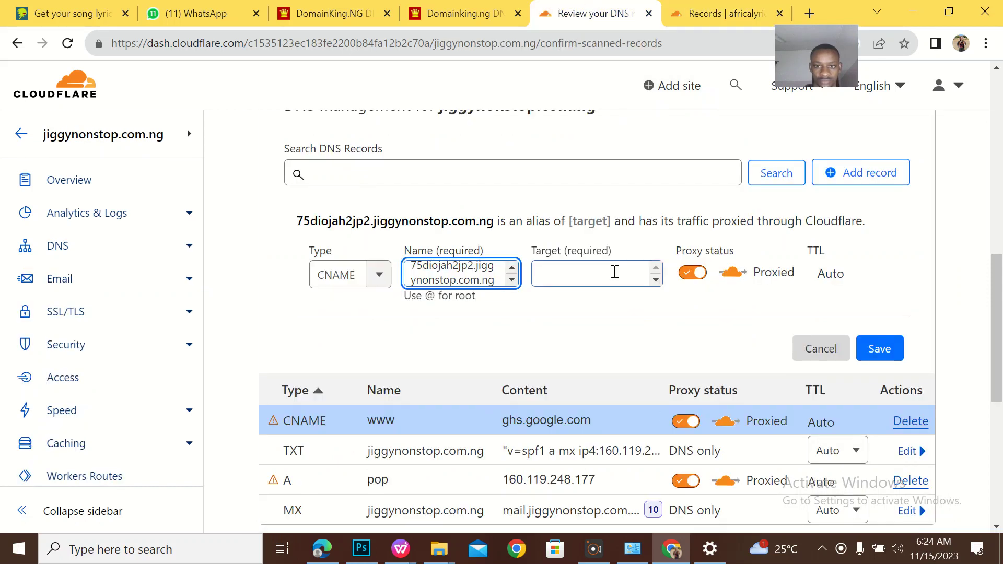
left_click(601, 271)
key("ctrl+v")
left_click(887, 375)
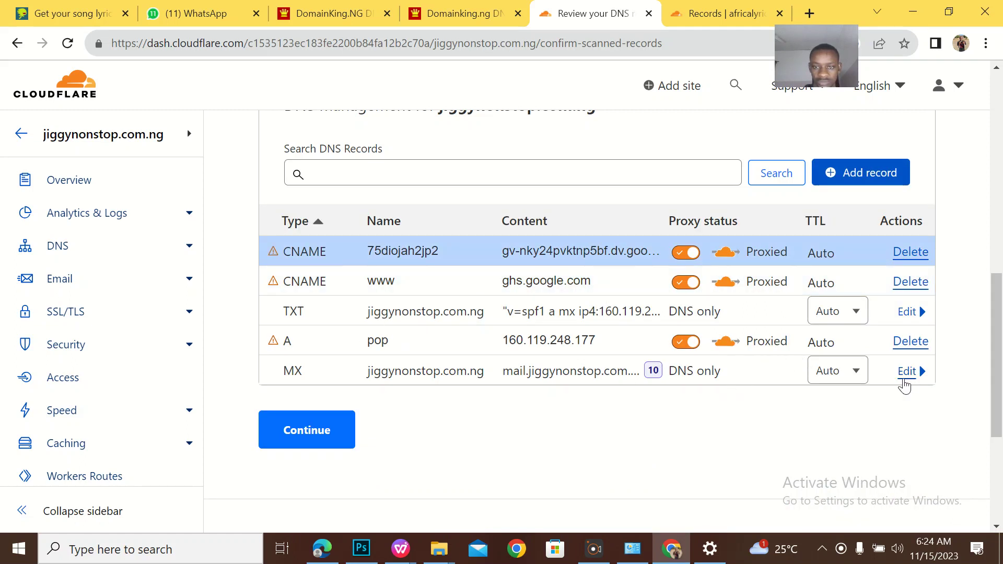
left_click(907, 372)
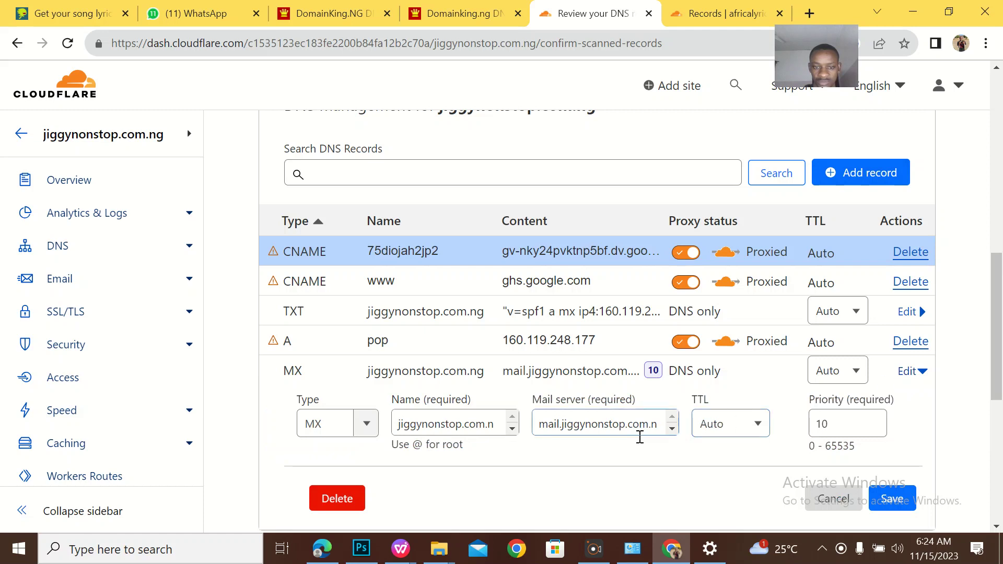
Delete the MX record and the pop A record (160.119.248.177), confirming each deletion
scroll(499, 476, "down", 2)
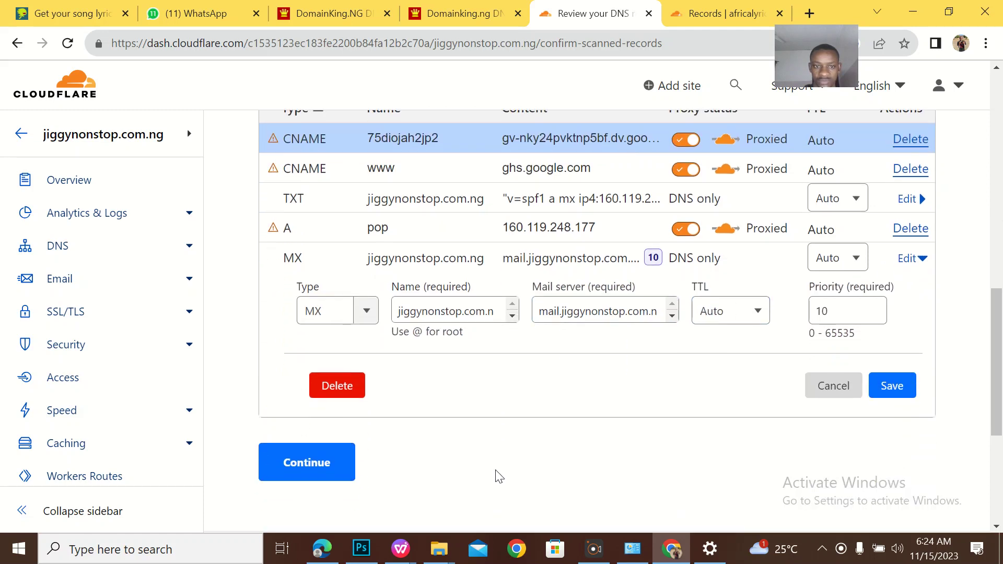
left_click(745, 8)
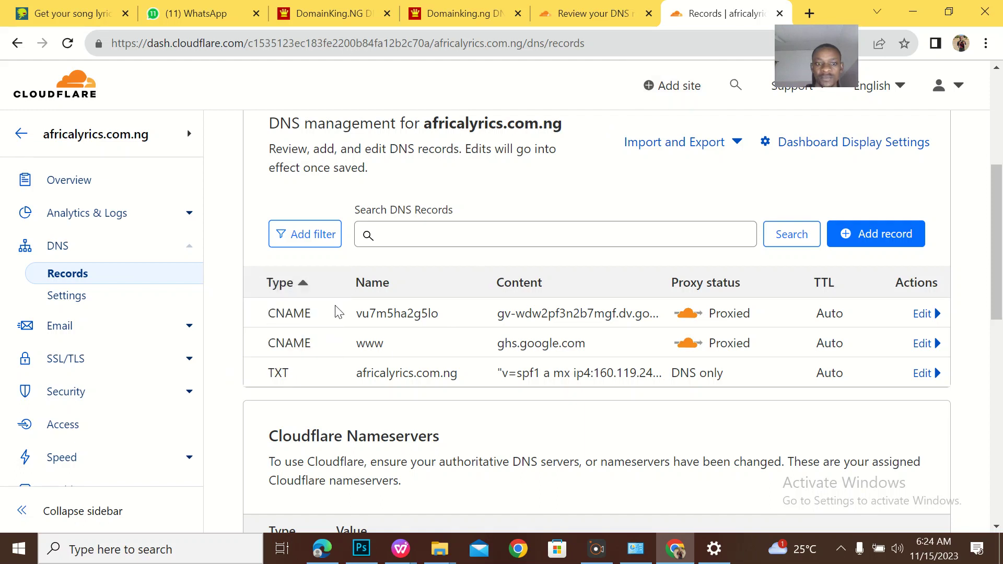
left_click(576, 6)
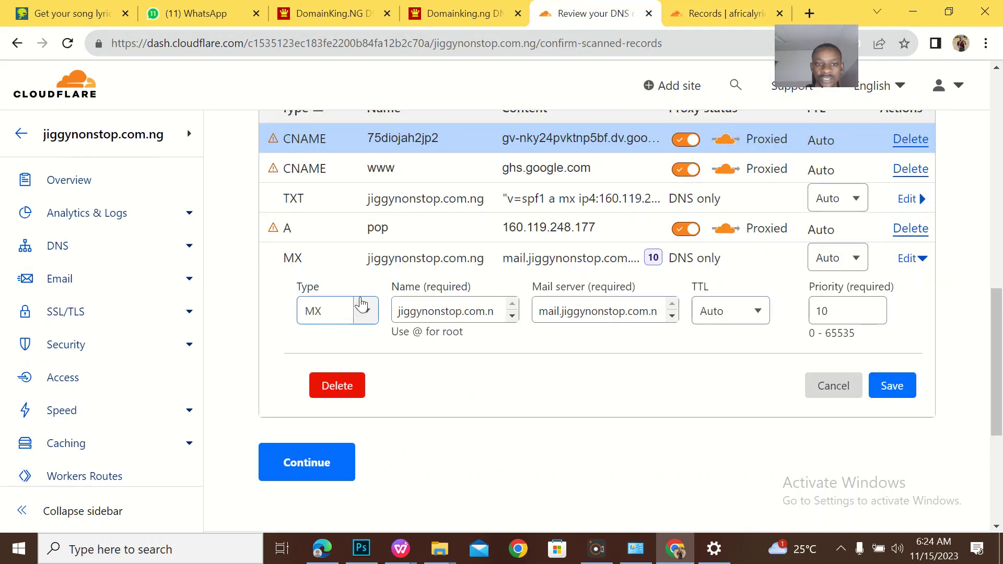
left_click(346, 389)
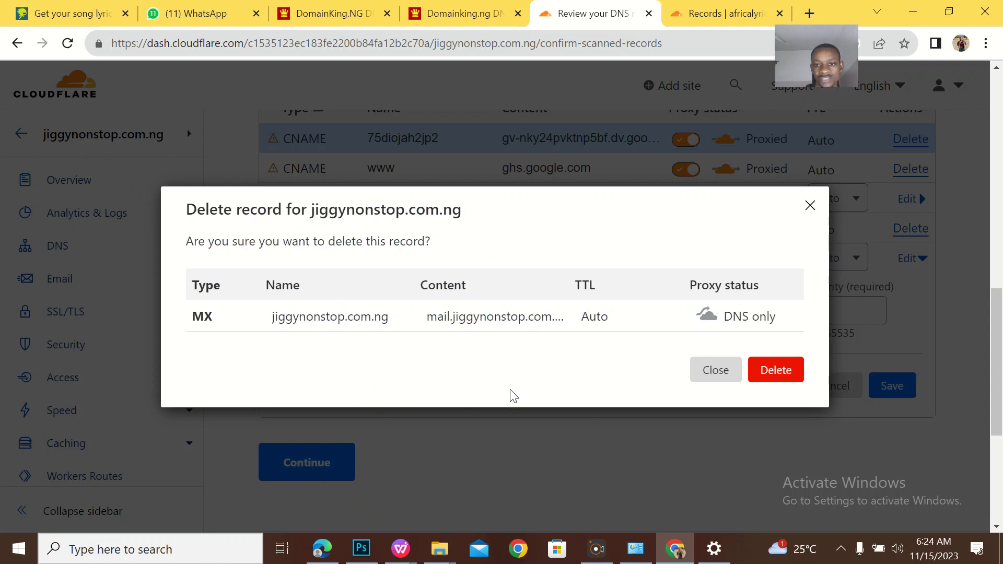
left_click(777, 371)
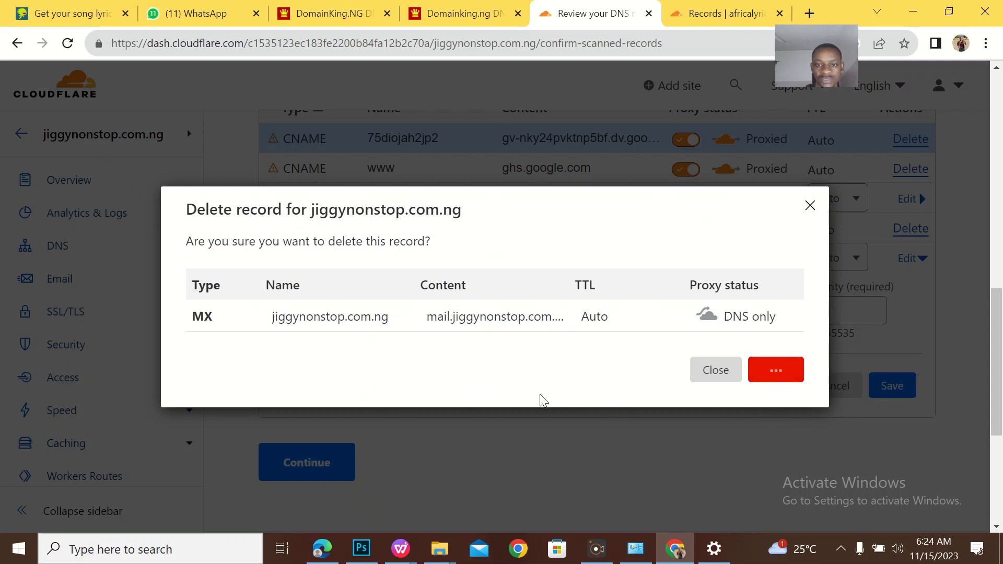
scroll(431, 281, "up", 2)
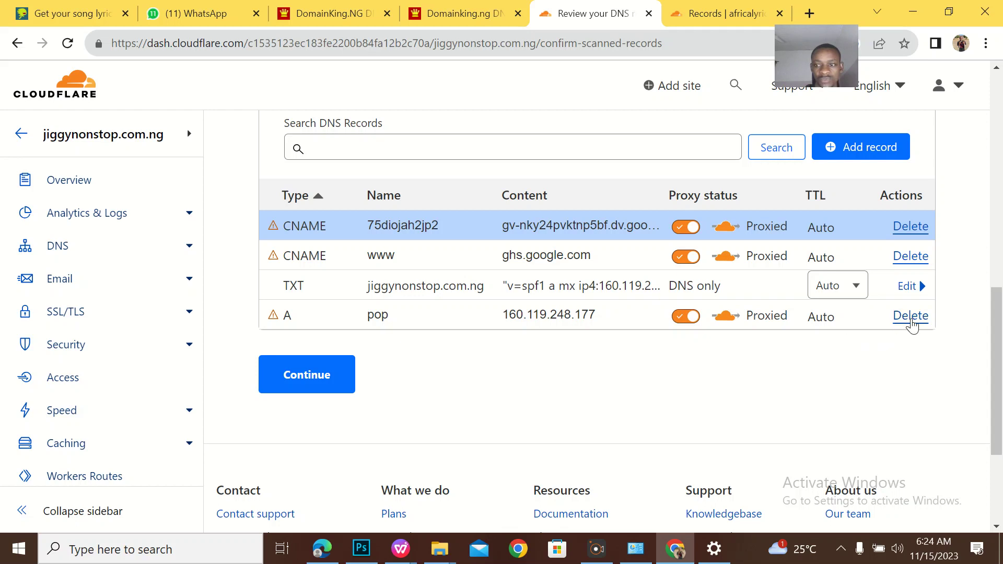
left_click(910, 316)
left_click(759, 376)
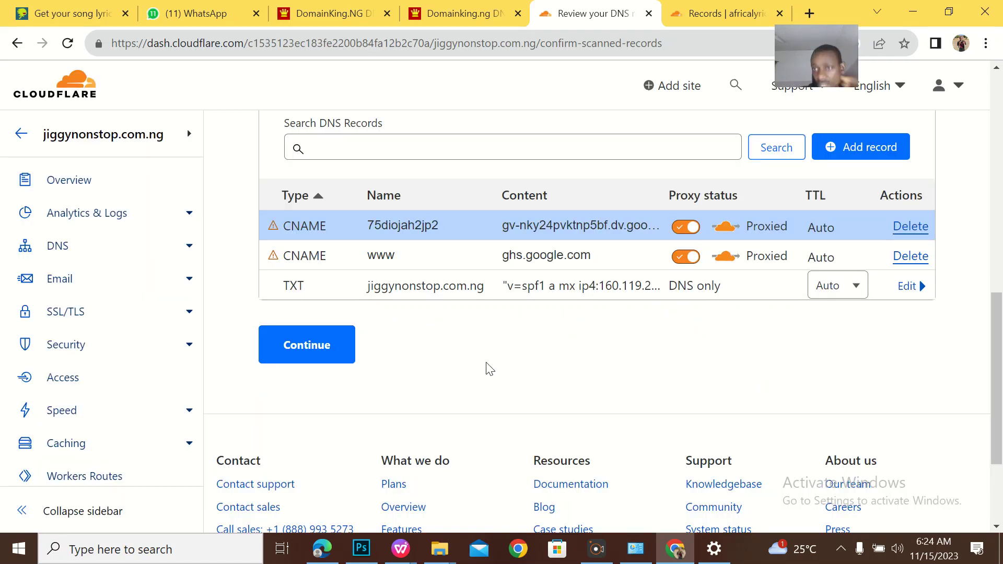
scroll(488, 368, "up", 2)
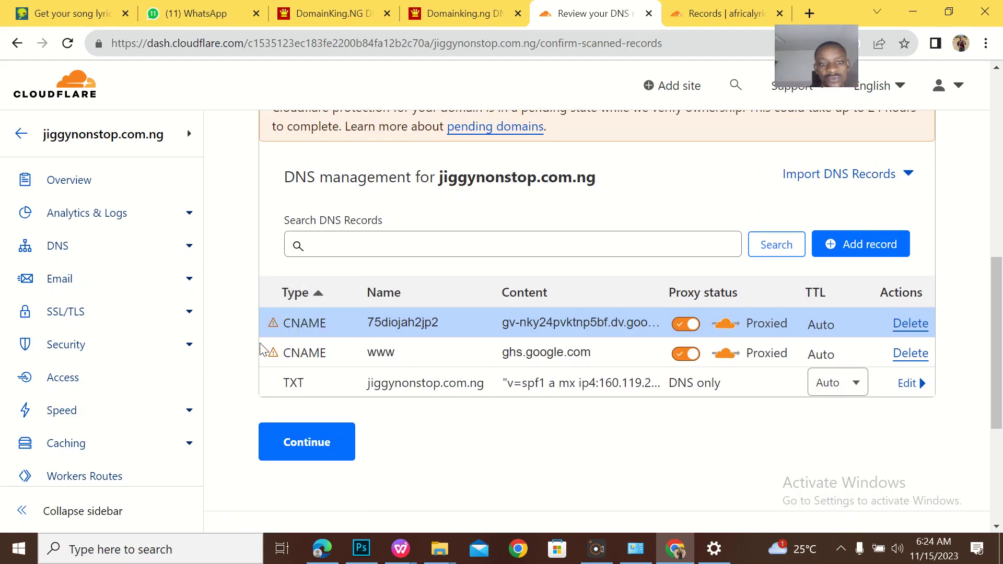
Accept the reviewed DNS records and have Cloudflare check the nameservers now
left_click(710, 17)
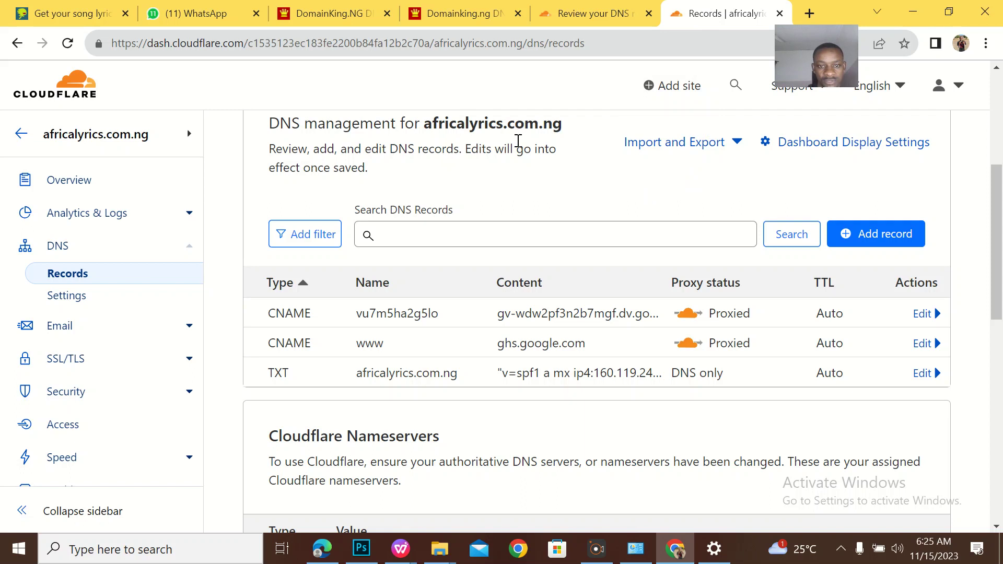
left_click(589, 13)
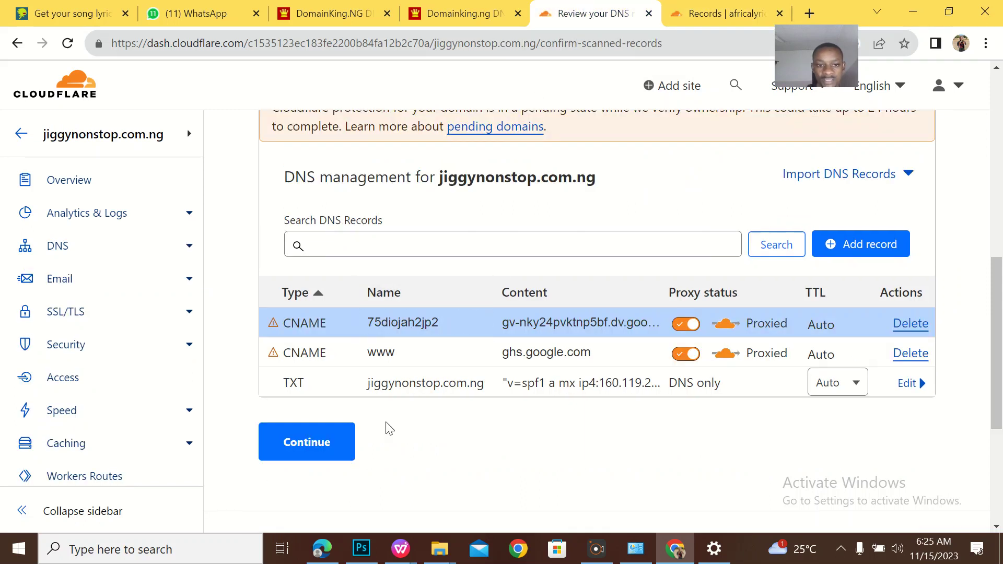
left_click(324, 444)
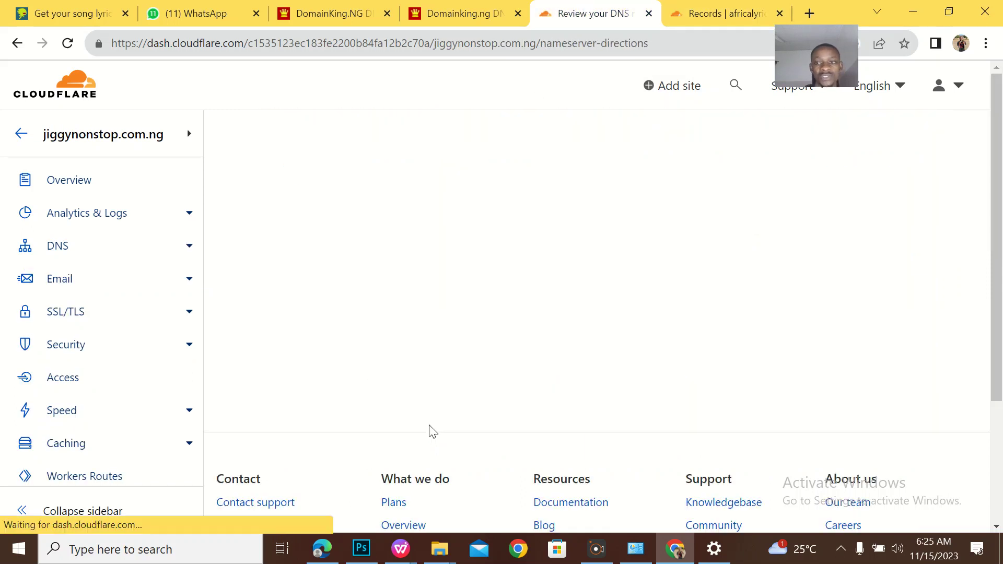
scroll(430, 424, "down", 6)
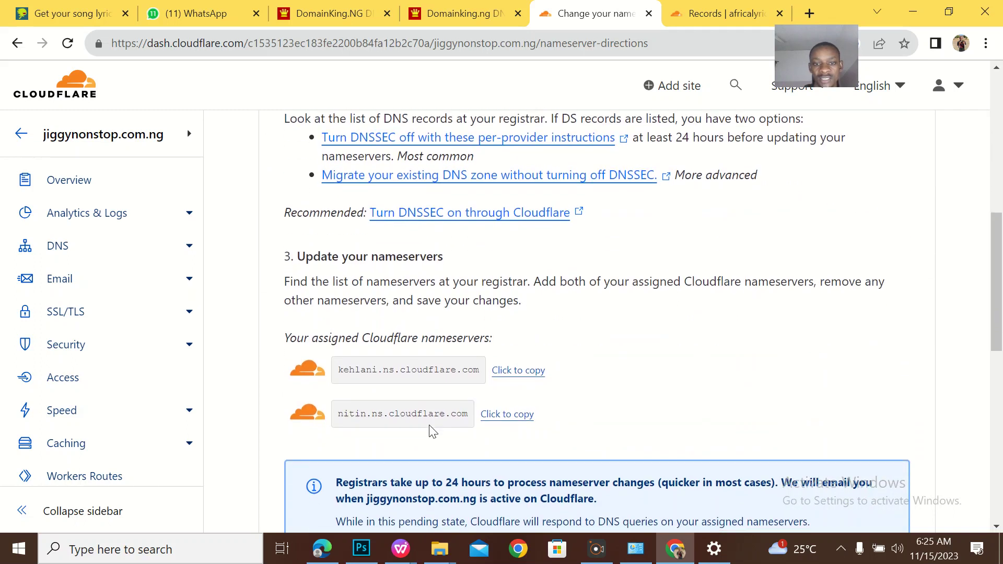
scroll(430, 424, "down", 3)
scroll(430, 424, "down", 2)
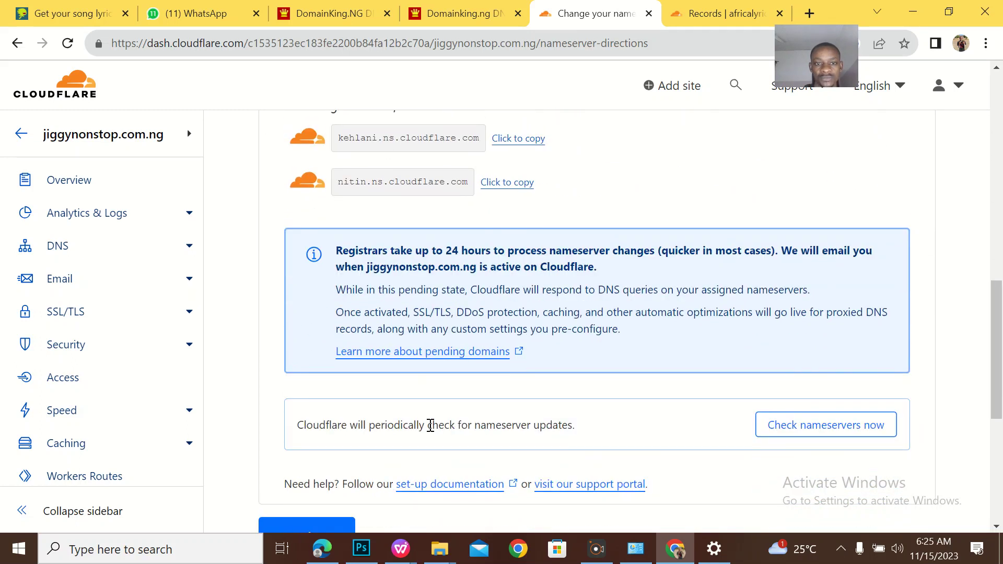
left_click(809, 426)
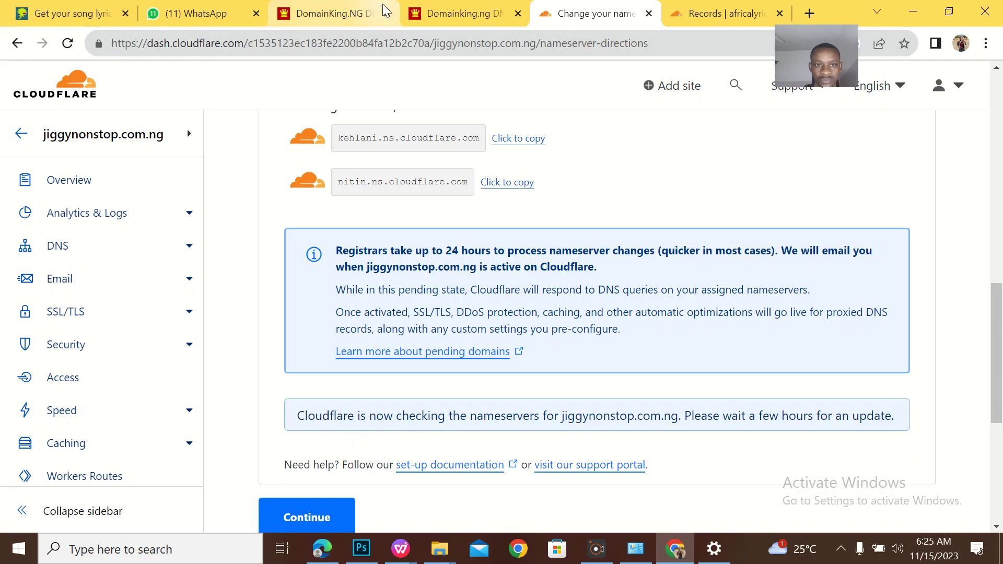
Cross-check the DomainKing pages, then continue past the nameserver instructions to the Quick Start Guide
left_click(422, 21)
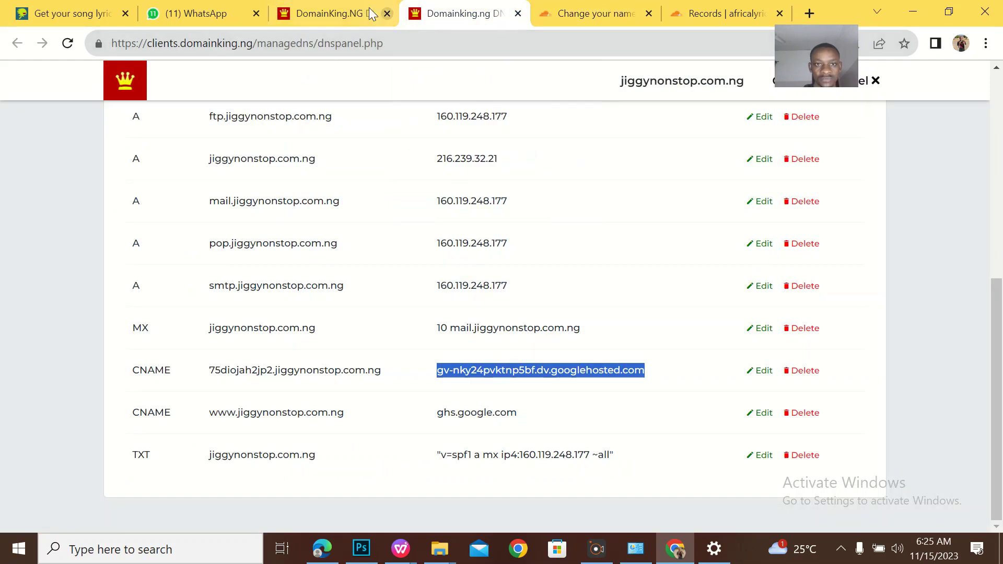
left_click(369, 12)
left_click(725, 13)
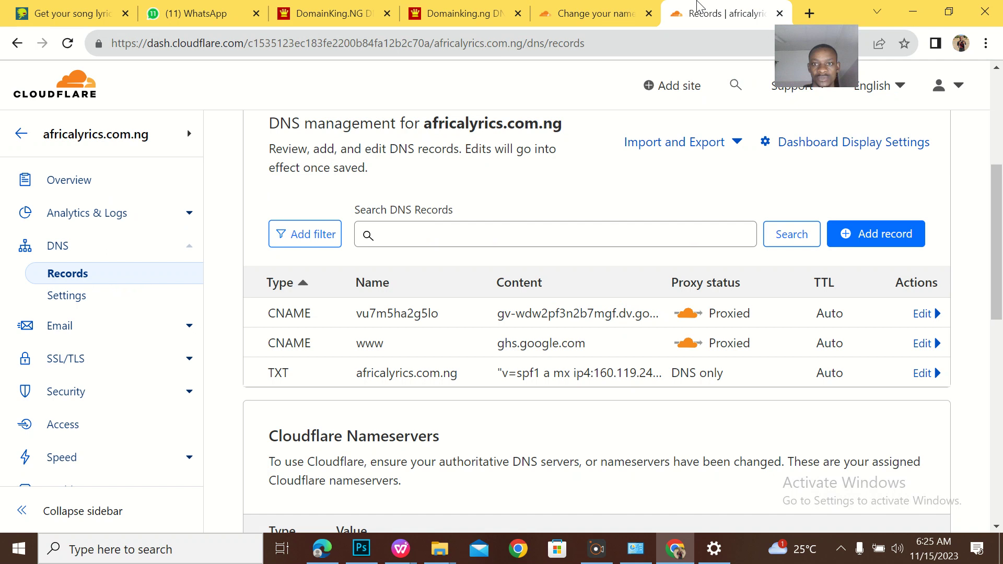
left_click(595, 13)
scroll(522, 418, "down", 5)
scroll(349, 258, "up", 1)
scroll(350, 258, "up", 3)
scroll(351, 260, "up", 1)
left_click(279, 433)
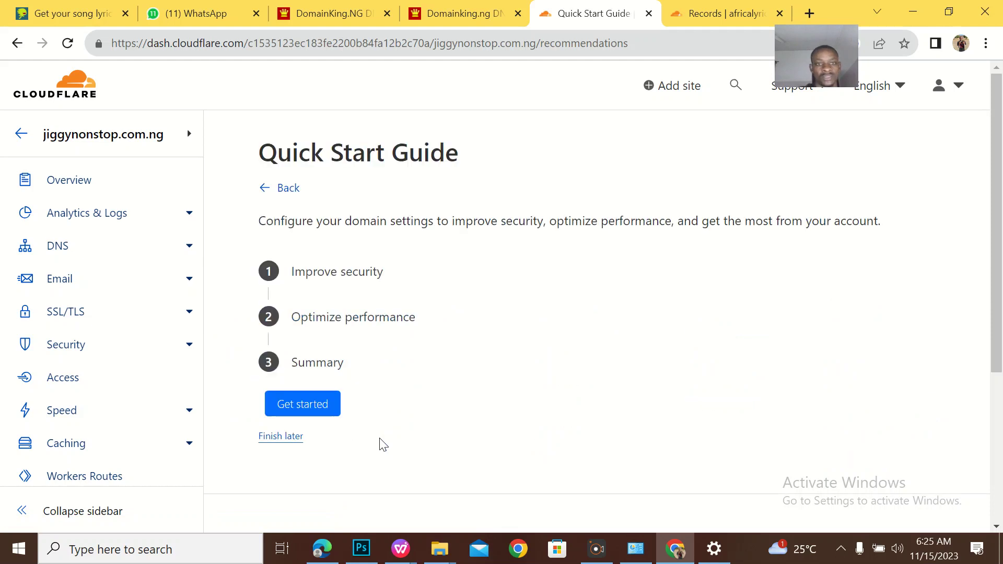
Complete the Quick Start Guide with Automatic HTTPS Rewrites, Always Use HTTPS and Brotli all left on
left_click(329, 400)
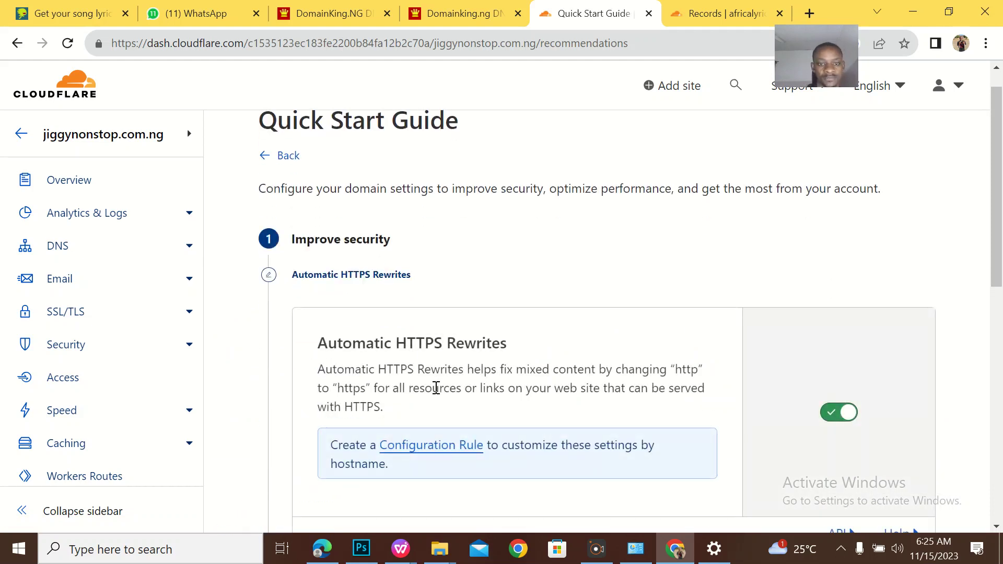
scroll(404, 383, "down", 5)
left_click(315, 274)
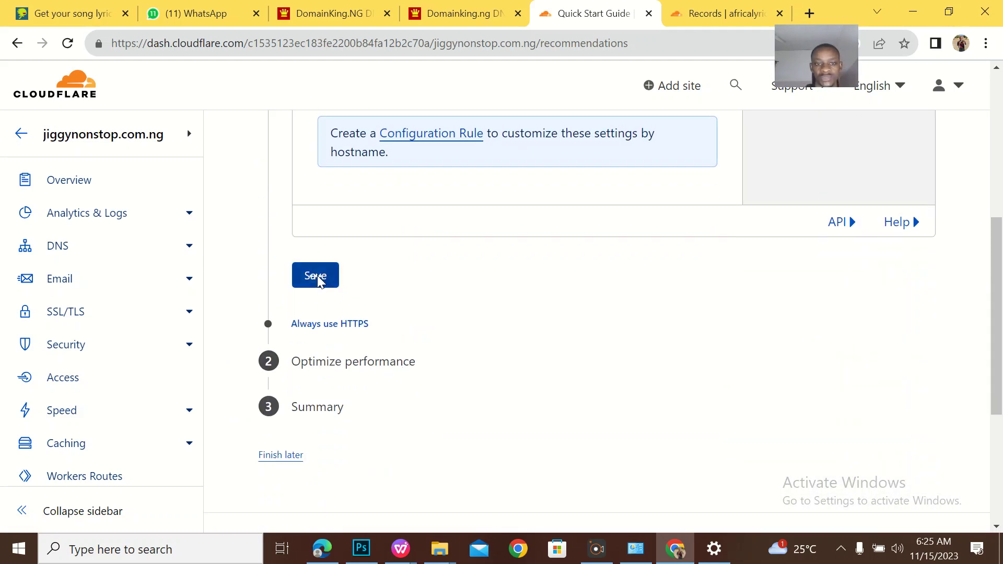
scroll(626, 314, "up", 2)
left_click(387, 472)
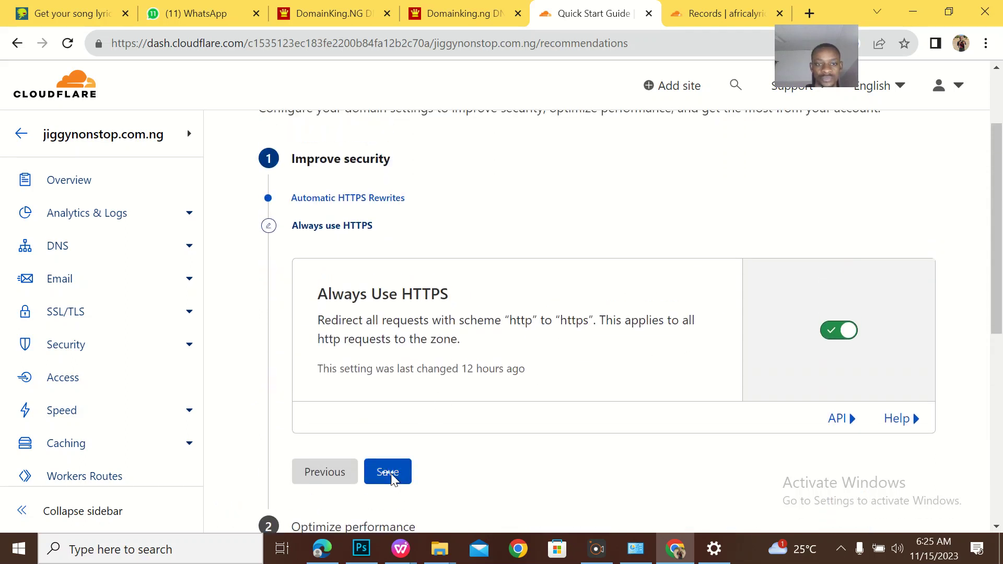
scroll(468, 368, "up", 2)
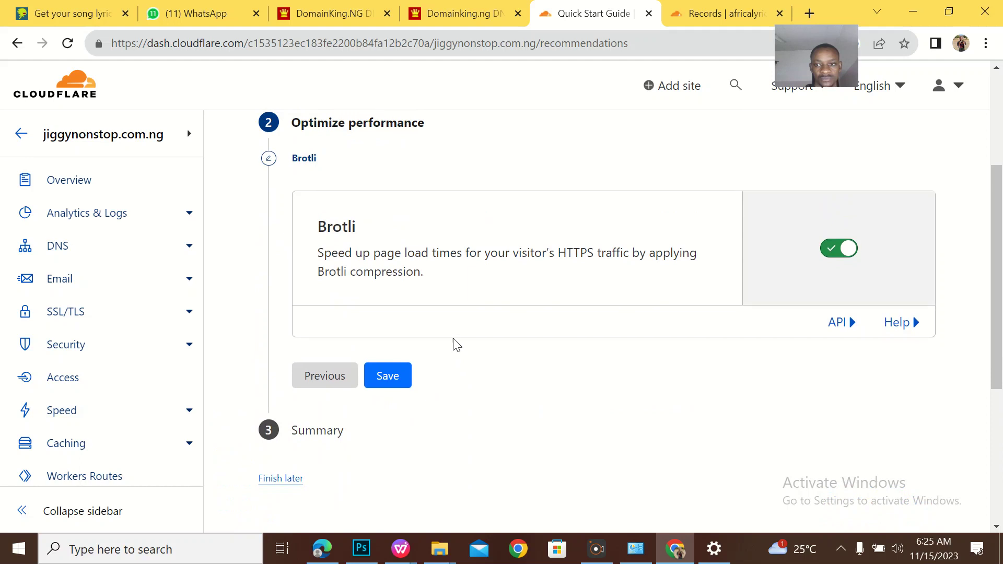
left_click(380, 371)
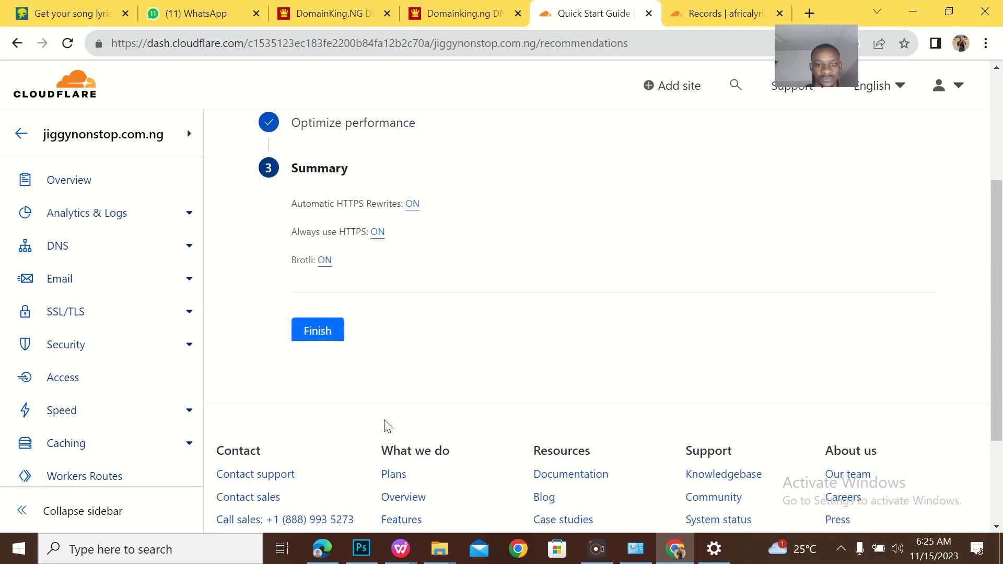
left_click(329, 334)
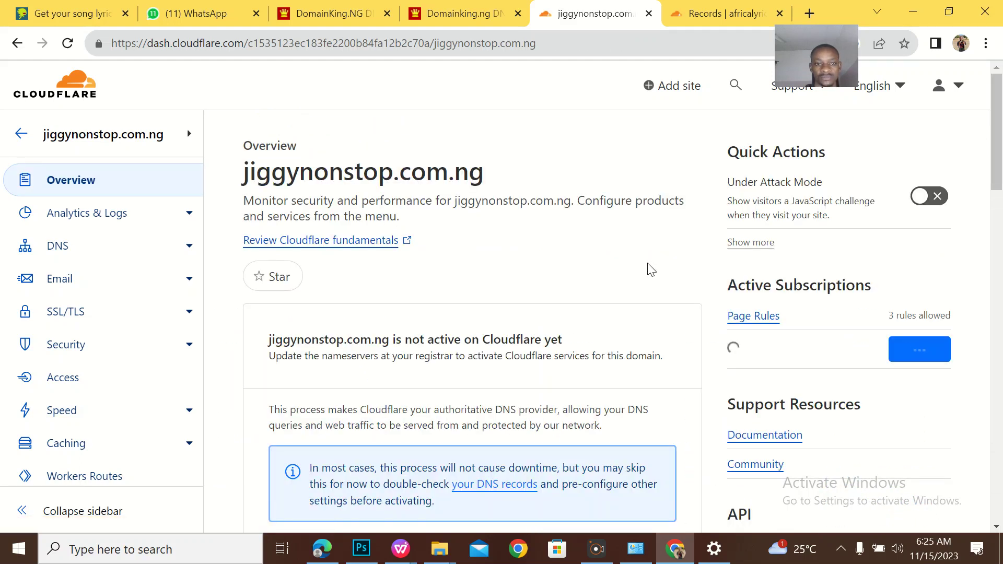
Open and review the DNS records table for jiggynonstop.com.ng
left_click(142, 261)
scroll(396, 264, "down", 5)
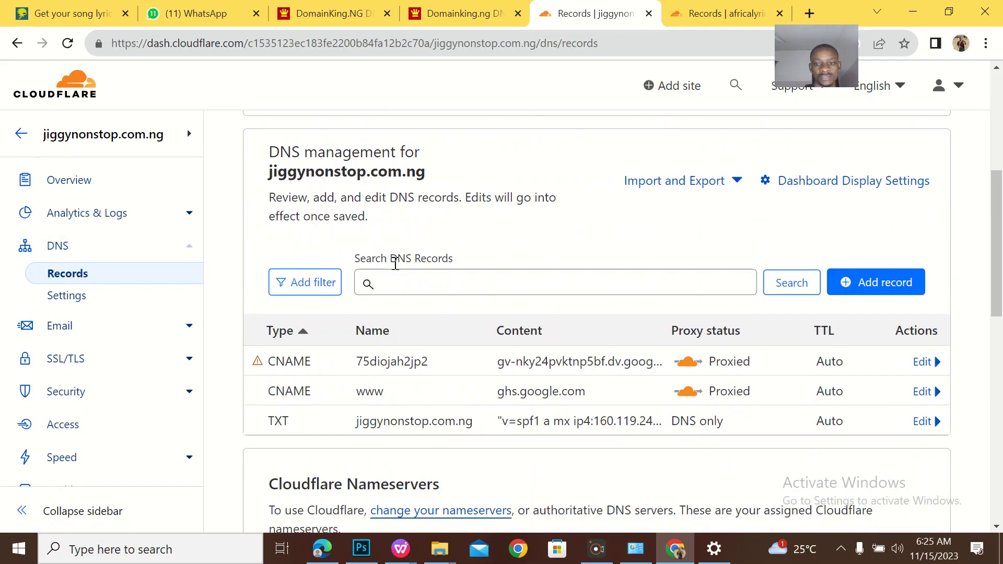
scroll(395, 264, "up", 2)
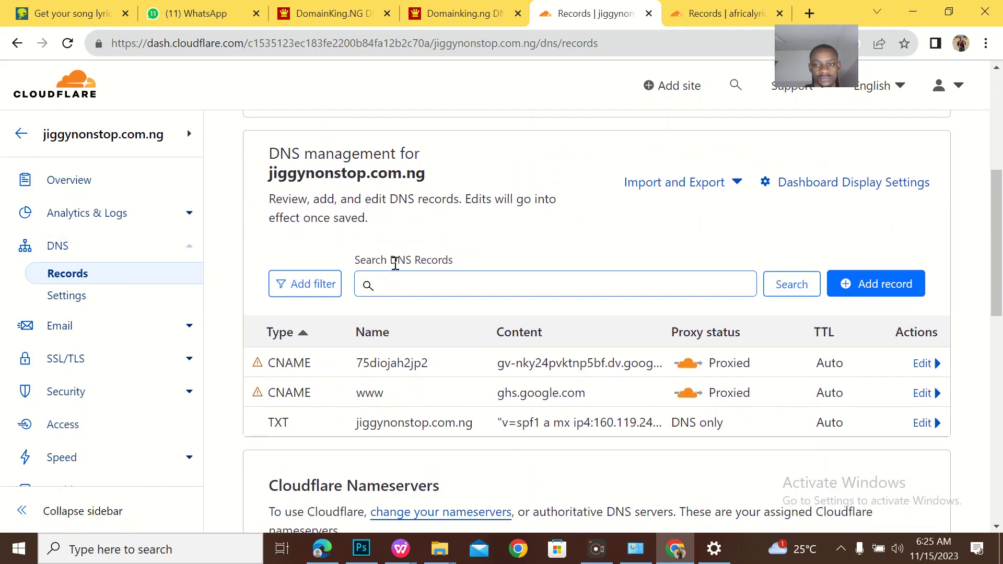
Compare jiggynonstop.com.ng's records against africalyrics.com.ng's DNS records and nameservers
left_click(704, 16)
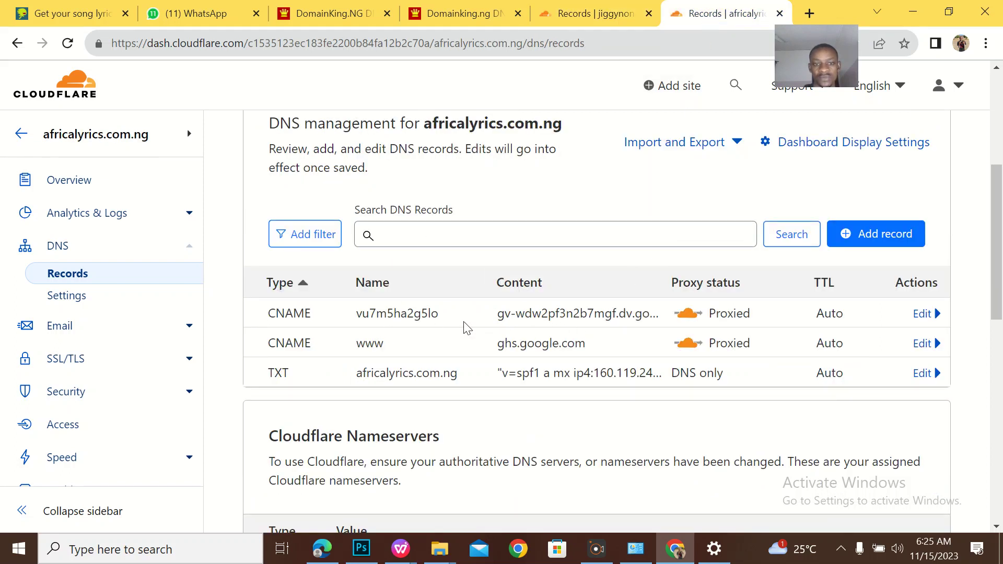
scroll(467, 328, "down", 1)
left_click(554, 14)
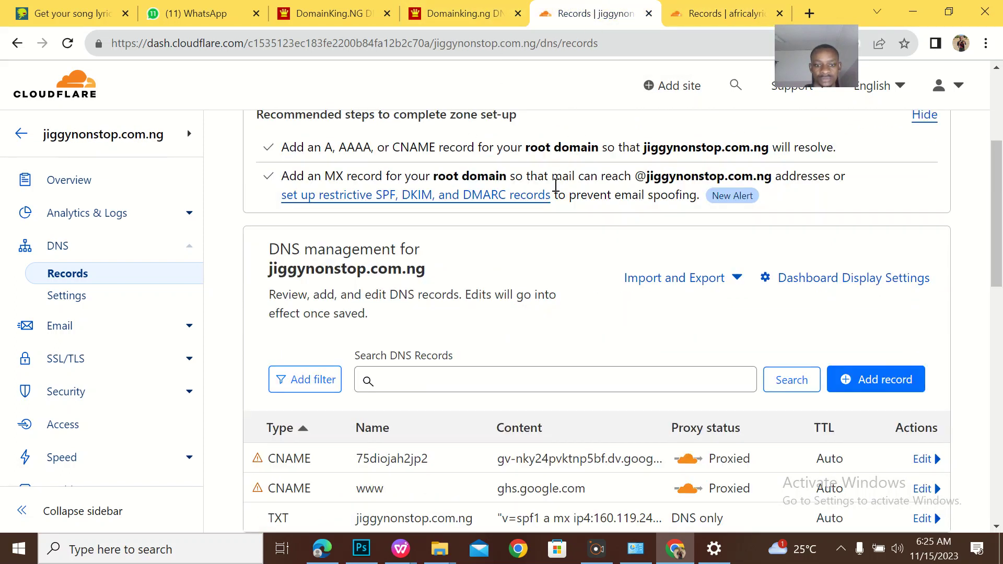
scroll(508, 259, "down", 2)
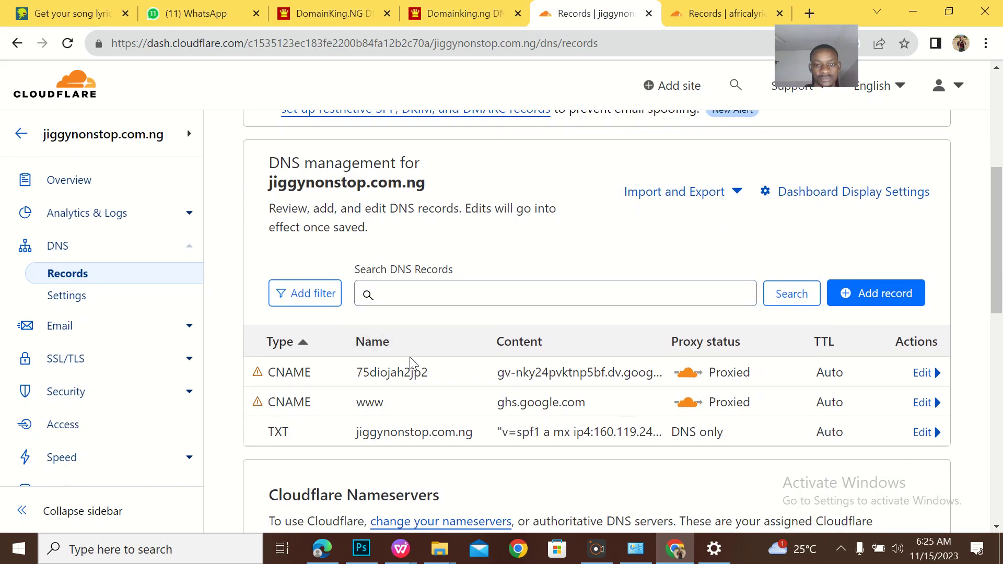
left_click(723, 13)
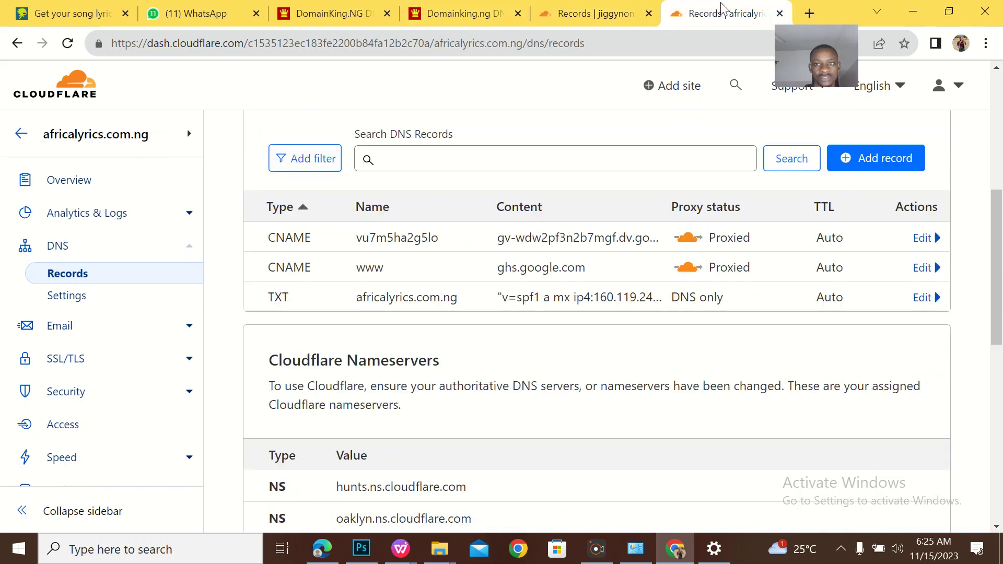